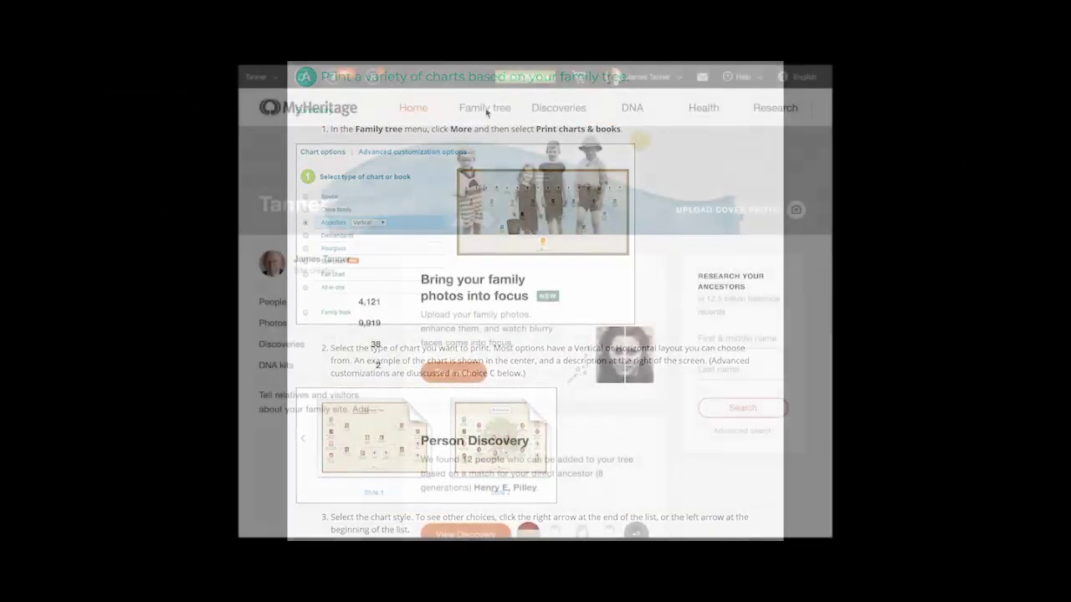
# - From the Family tree menu, go to Print charts & books and select the Bowtie chart type
pyautogui.moveTo(483, 112)
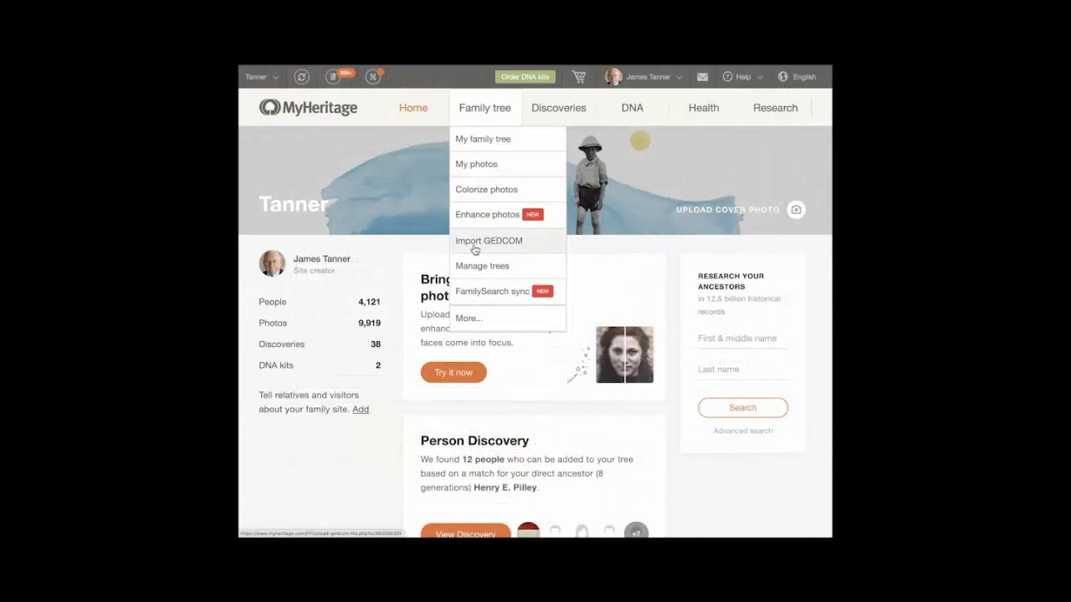
pyautogui.click(474, 319)
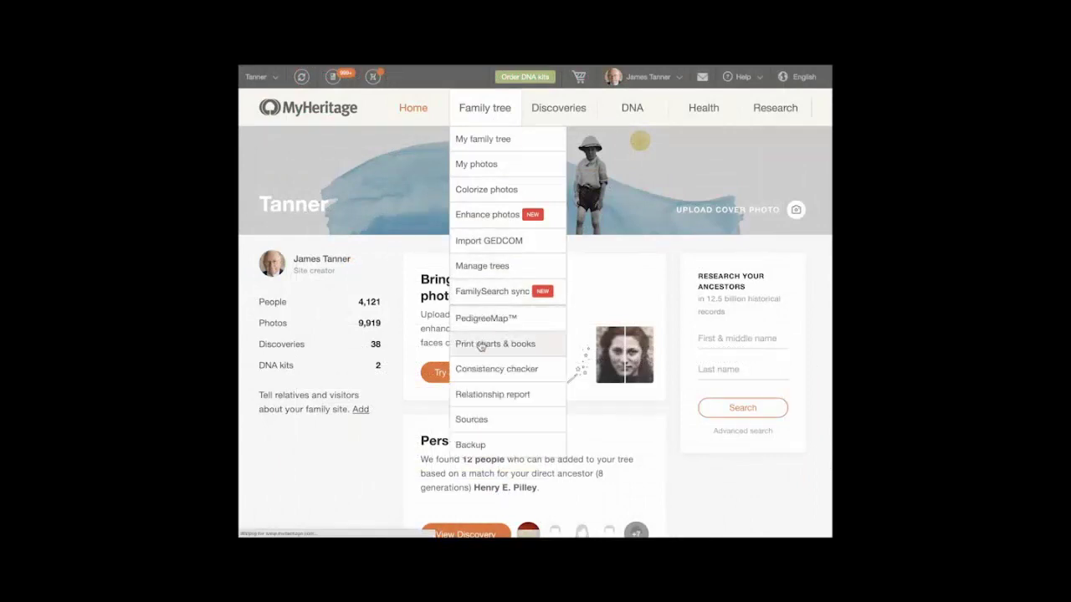
pyautogui.click(481, 345)
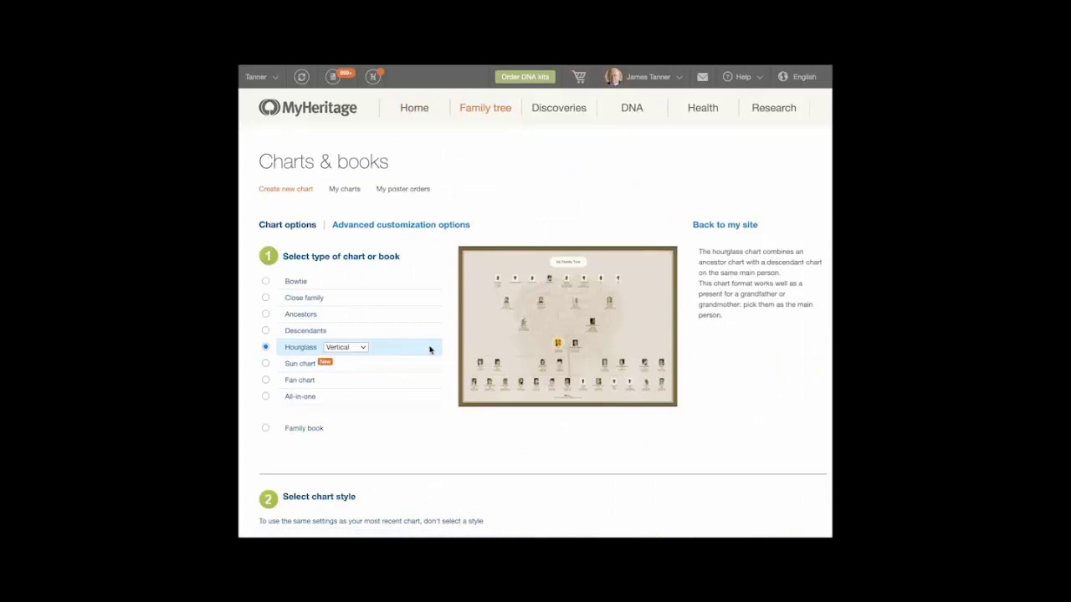
pyautogui.click(296, 283)
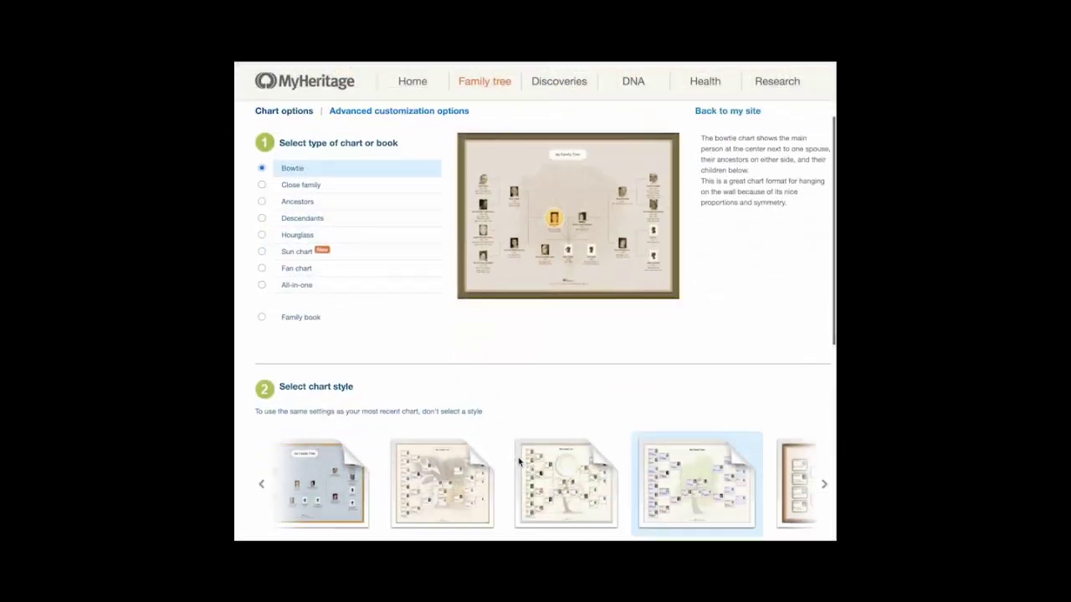
# - Page back through the chart styles to Styles 1–4 and select Style 3
pyautogui.scroll(-2, 518, 460)
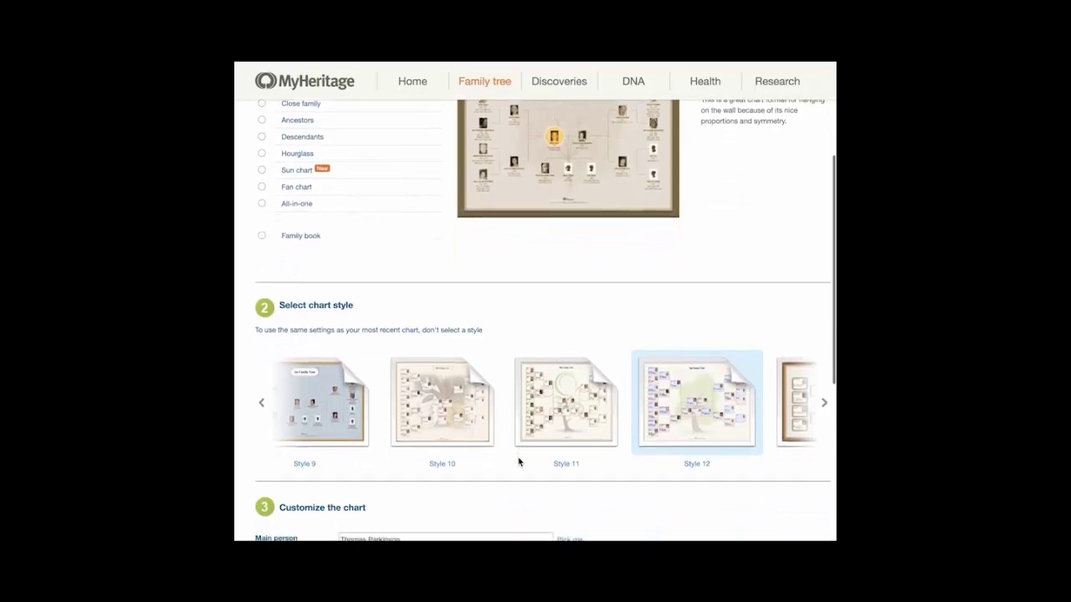
pyautogui.click(261, 404)
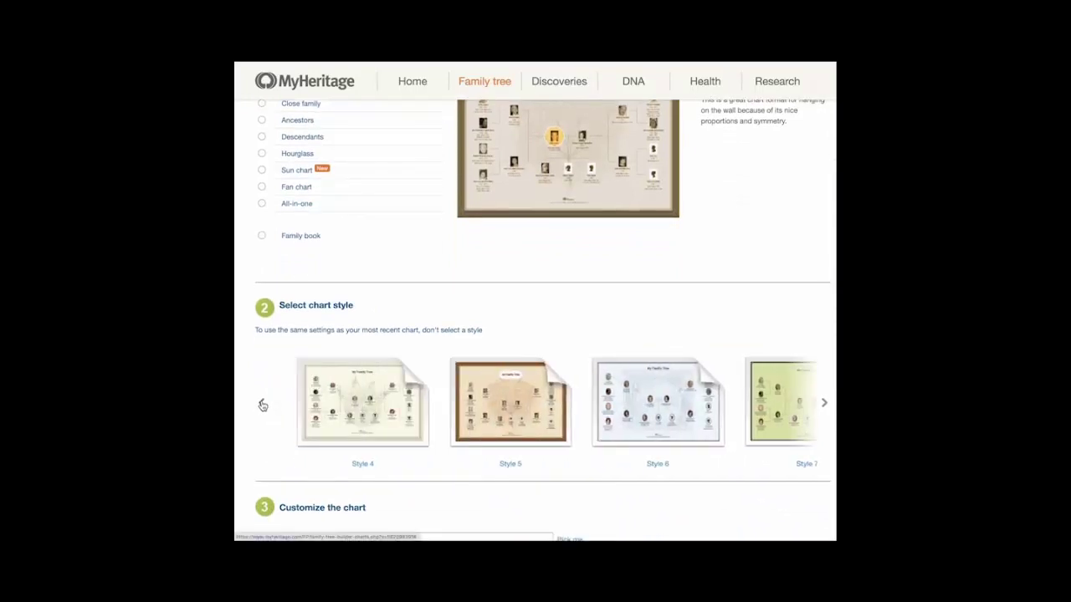
pyautogui.click(262, 405)
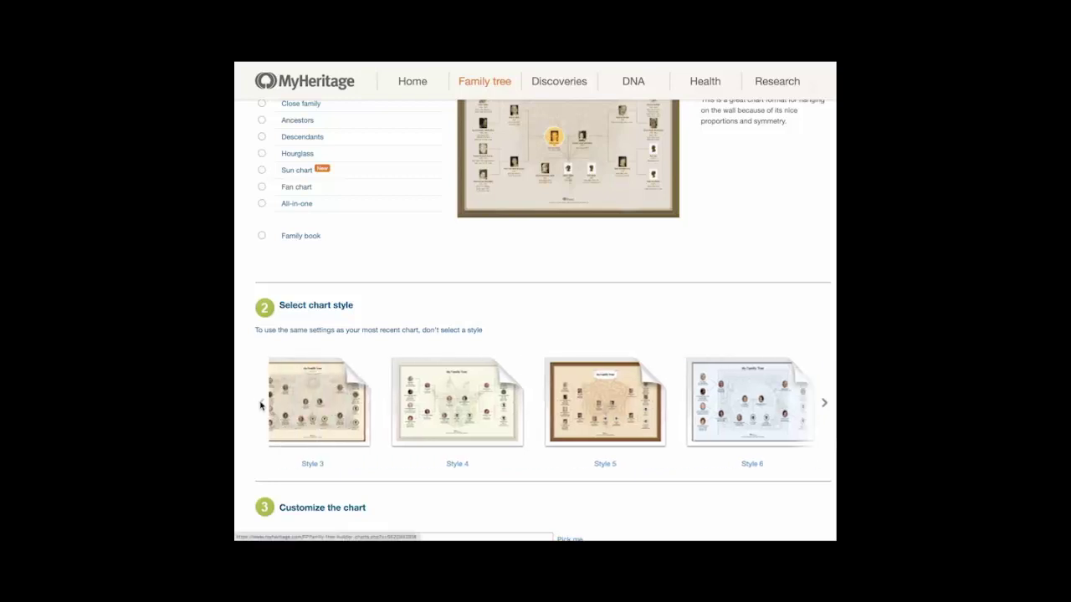
pyautogui.moveTo(601, 423)
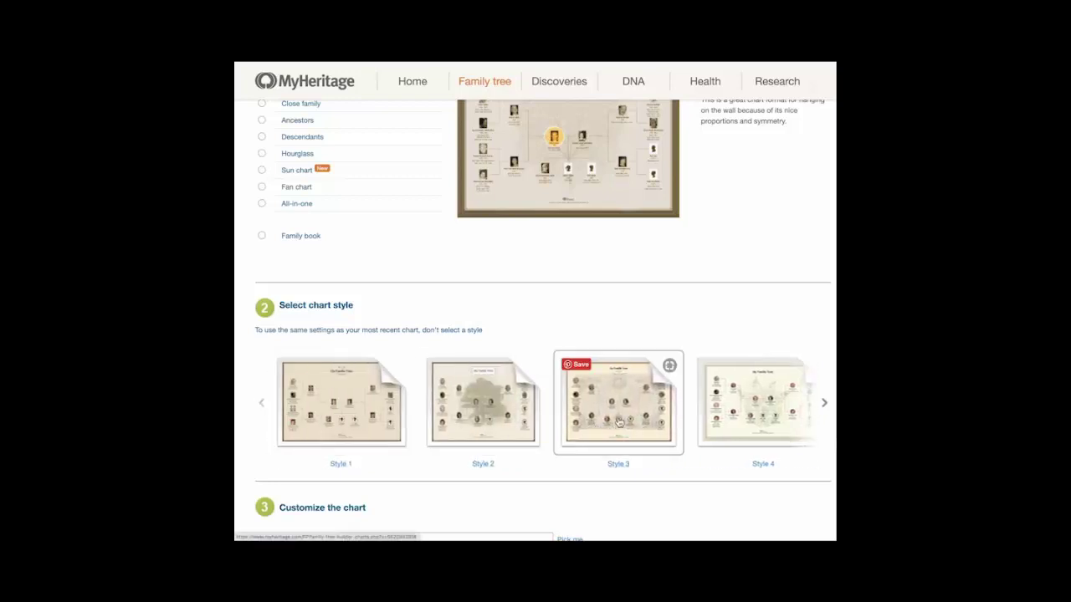
pyautogui.click(626, 413)
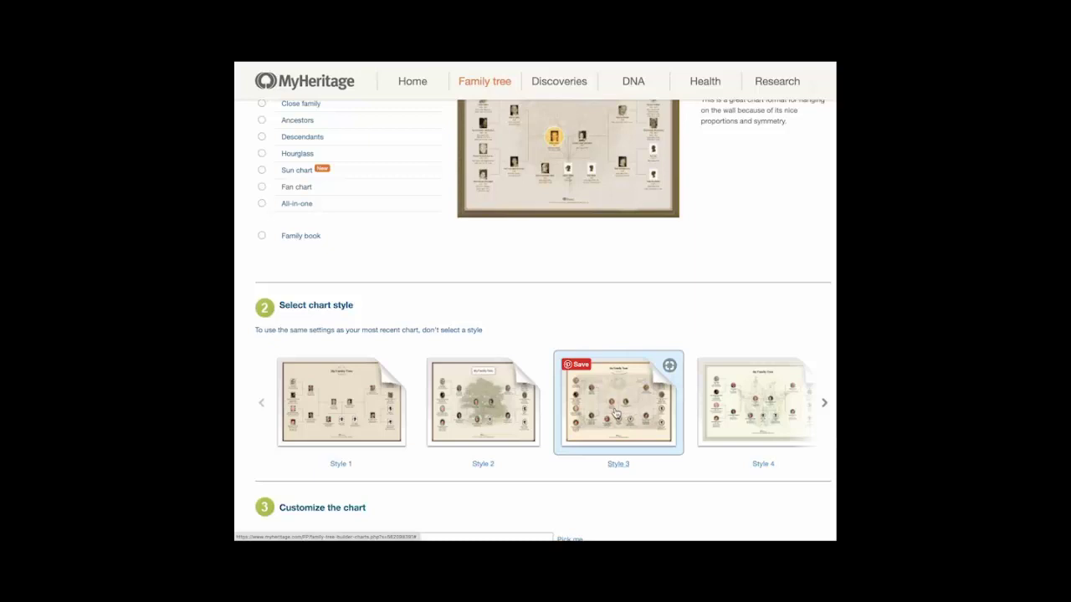
pyautogui.scroll(-3, 550, 463)
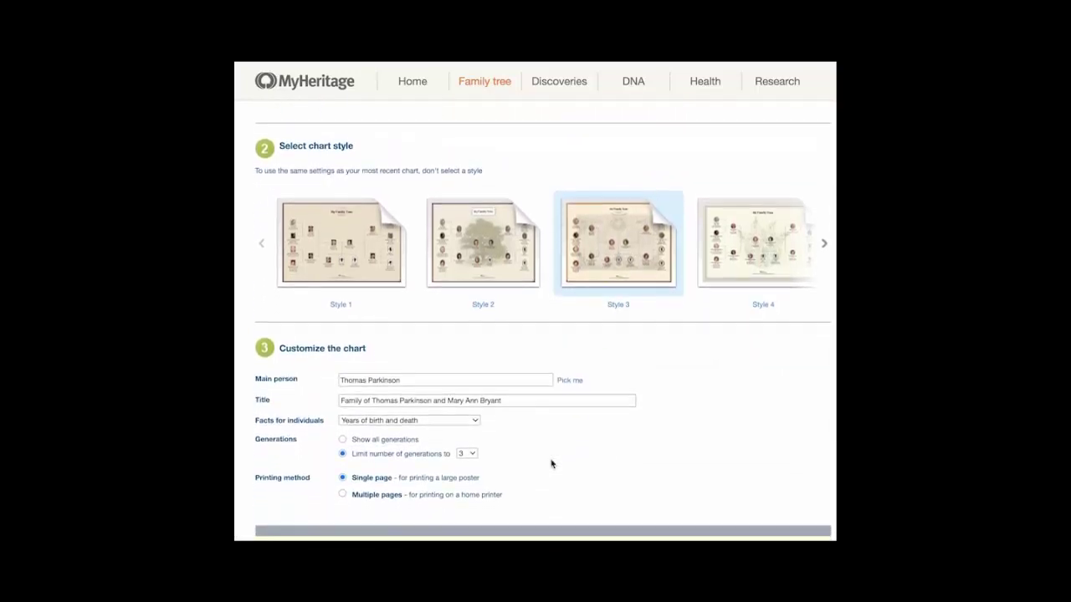
# - Keep the default 3-generation, single-page settings and generate the Bowtie chart
pyautogui.scroll(-1, 551, 463)
pyautogui.scroll(-1, 551, 463)
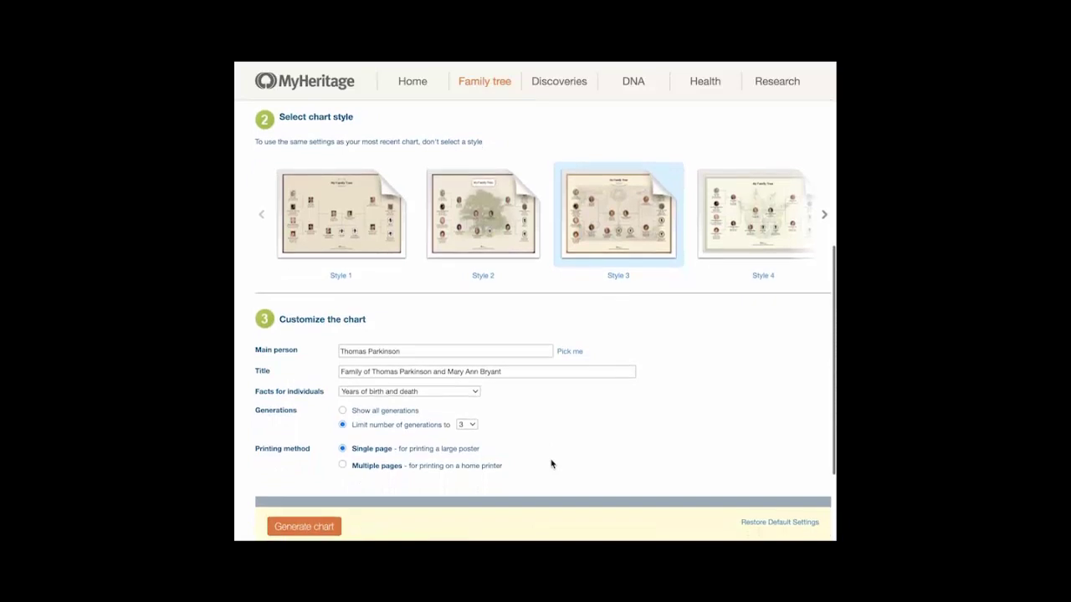
pyautogui.scroll(-1, 550, 463)
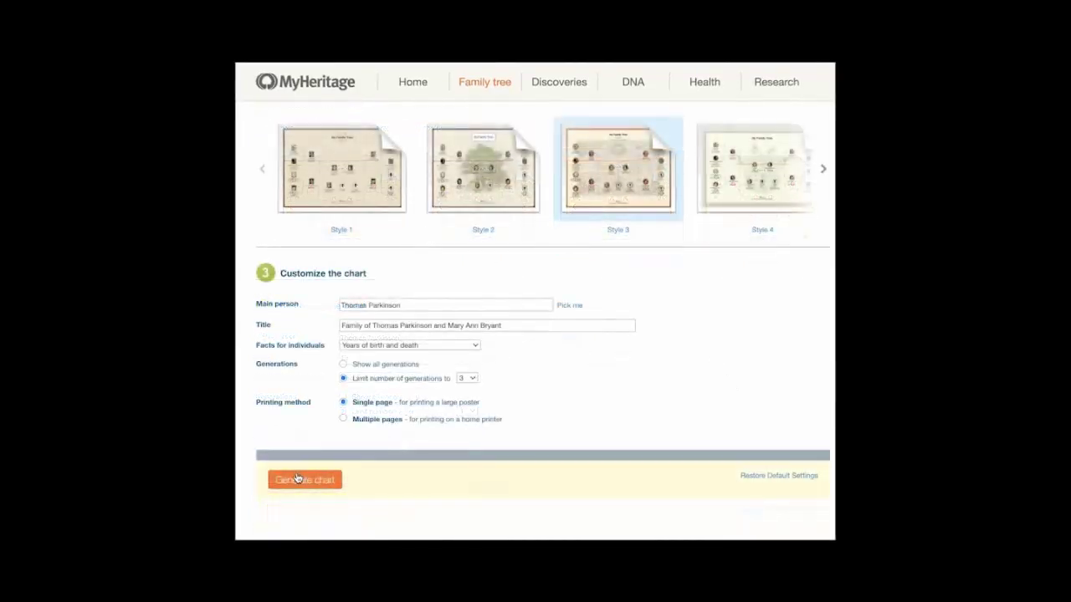
pyautogui.click(298, 480)
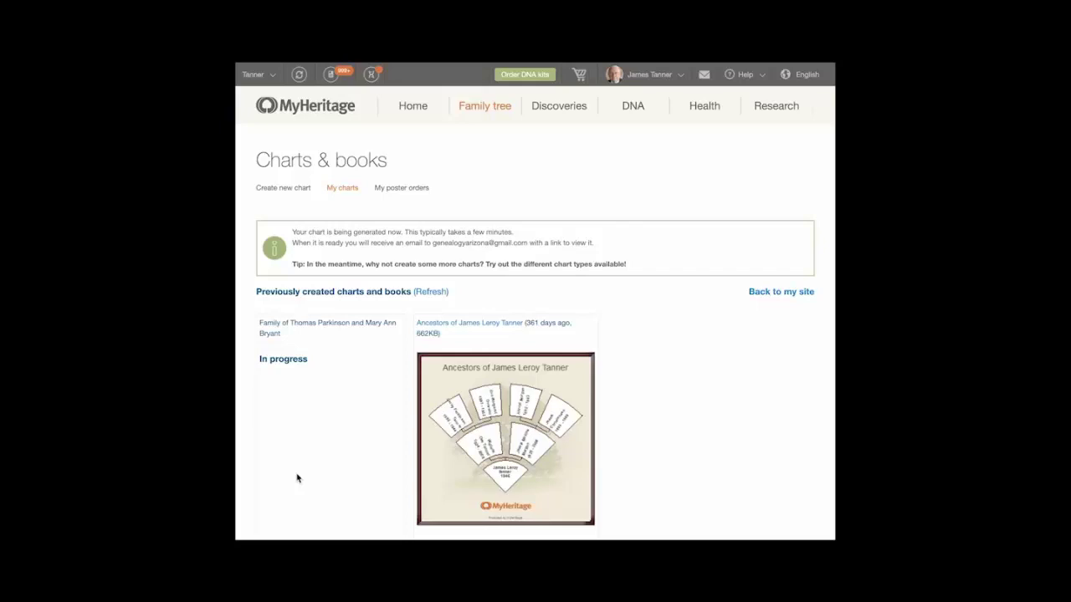
# - Scroll the My charts list to check the new Bowtie chart marked In progress
pyautogui.scroll(-3, 297, 478)
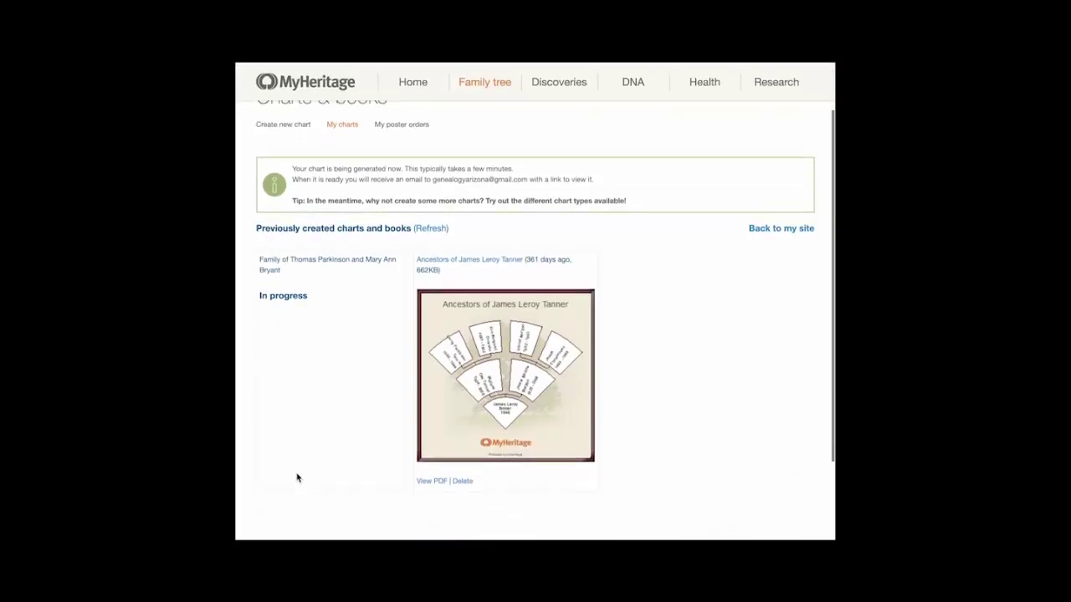
pyautogui.scroll(2, 297, 478)
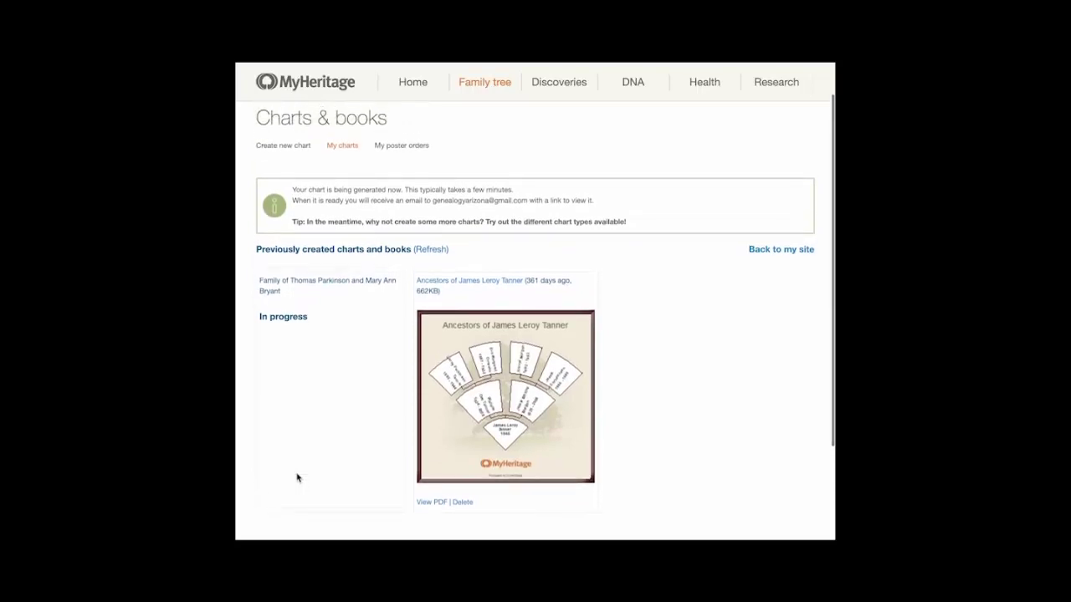
pyautogui.scroll(1, 296, 477)
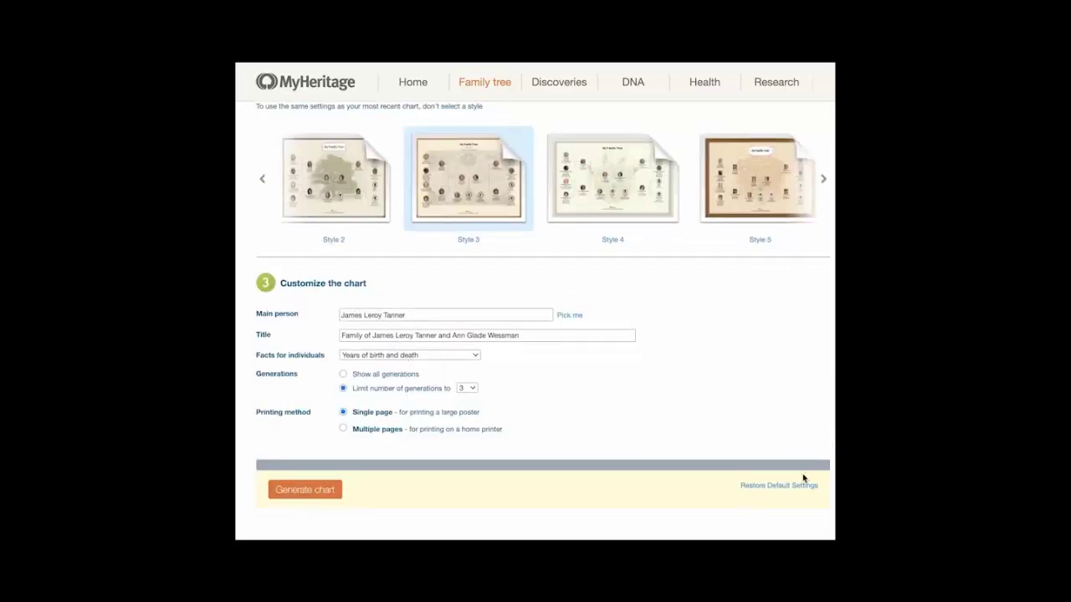
# - Restore the default settings on the chart creation page
pyautogui.click(789, 486)
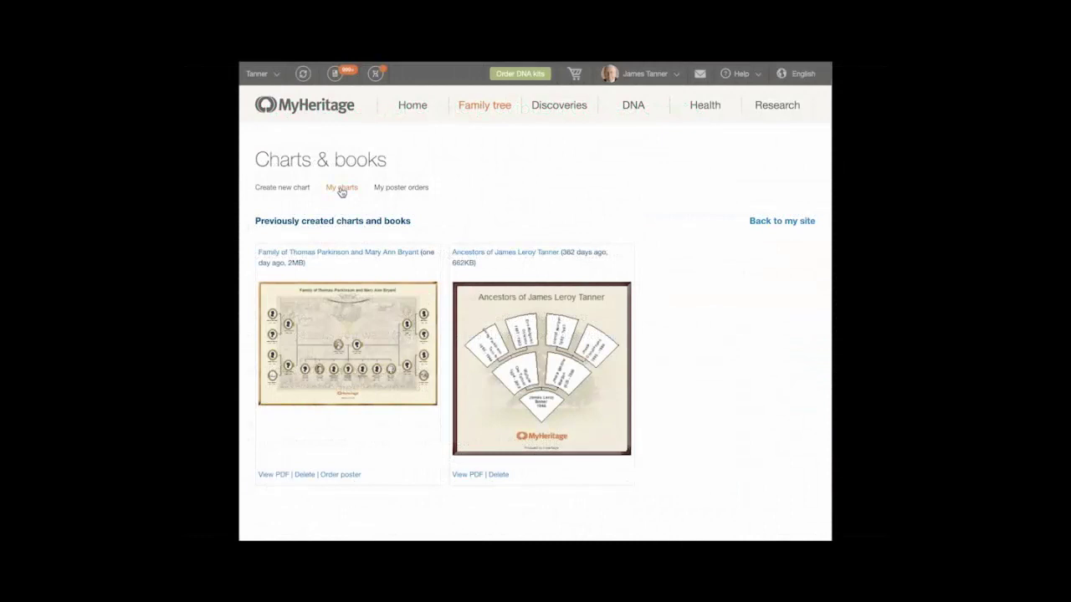
# - Refresh the chart list, save the family chart as a PDF, and delete the old ancestors fan chart
pyautogui.click(341, 189)
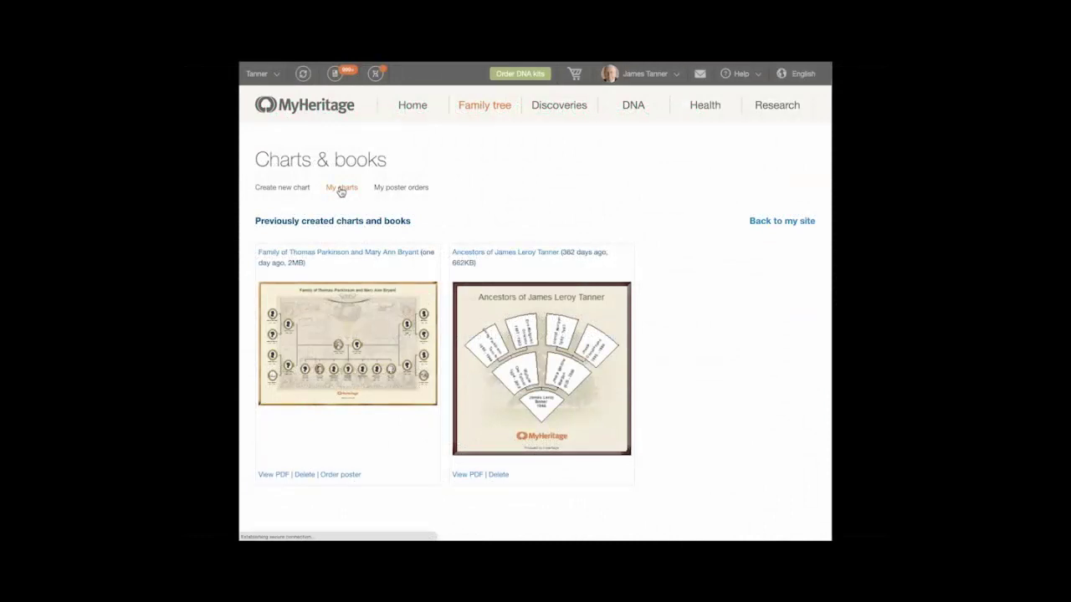
pyautogui.click(275, 475)
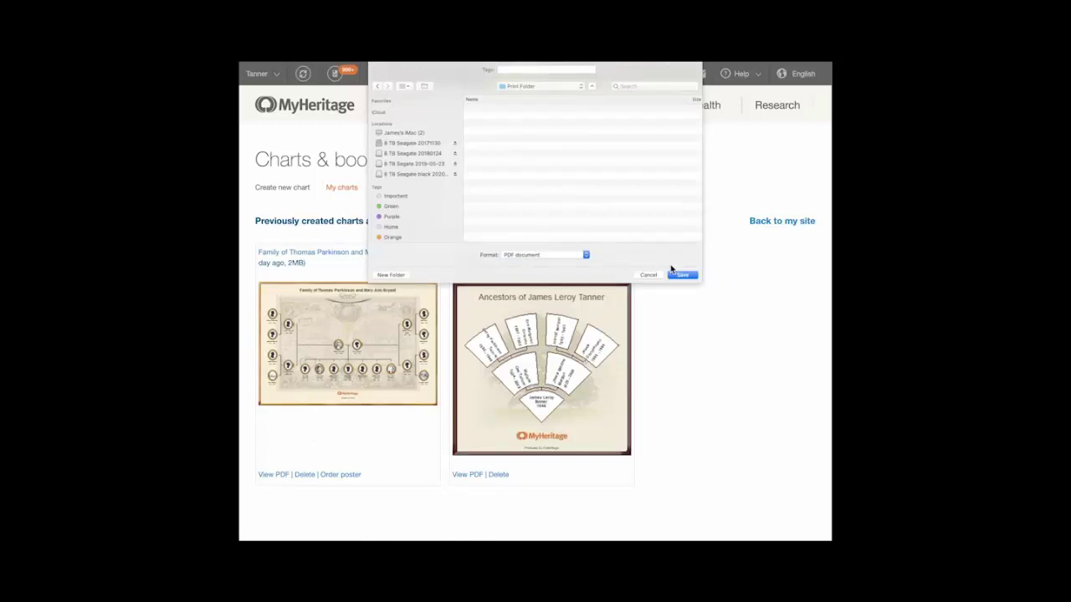
pyautogui.click(680, 277)
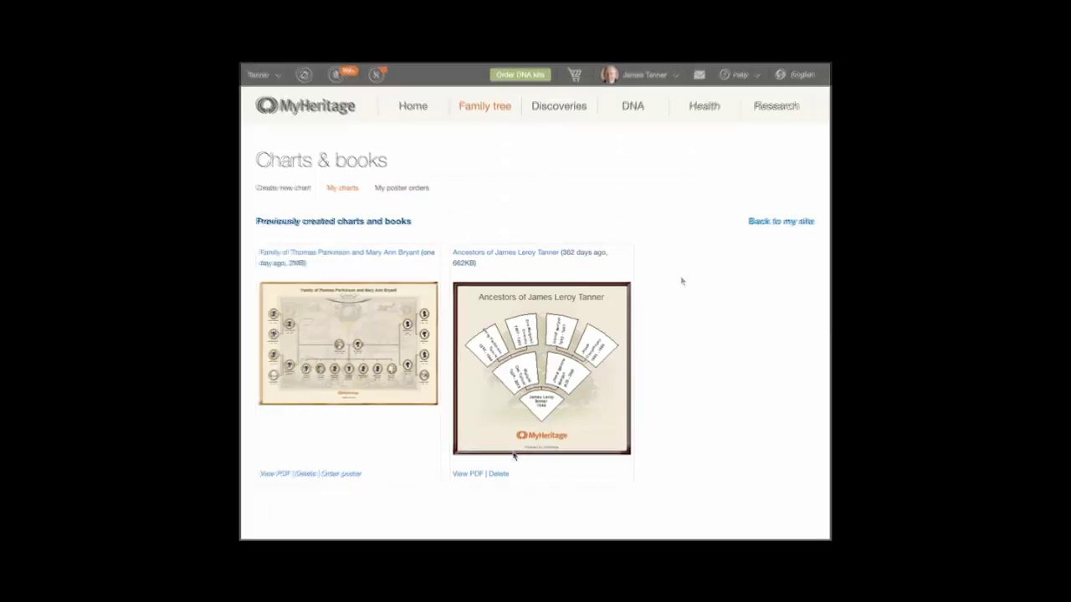
pyautogui.click(499, 473)
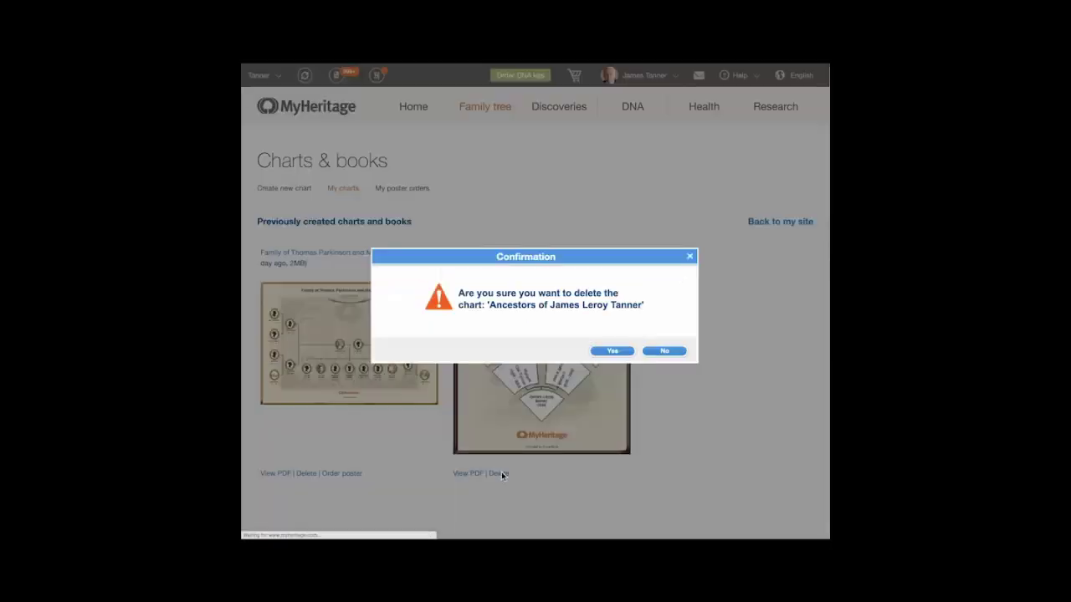
pyautogui.click(612, 351)
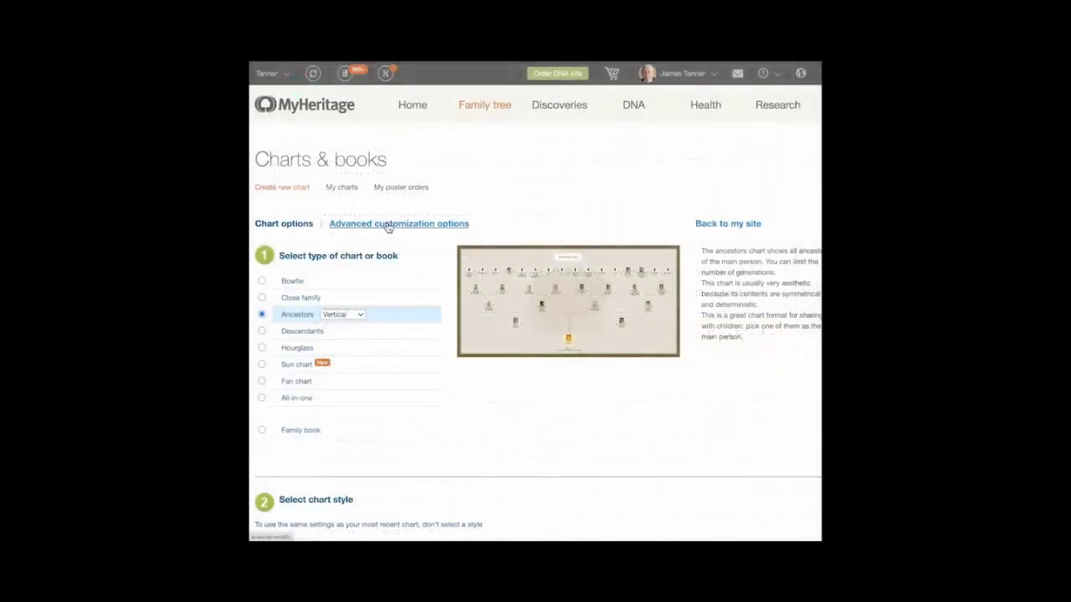
# - Open the advanced customization options and expand the Photo frame style list
pyautogui.click(388, 225)
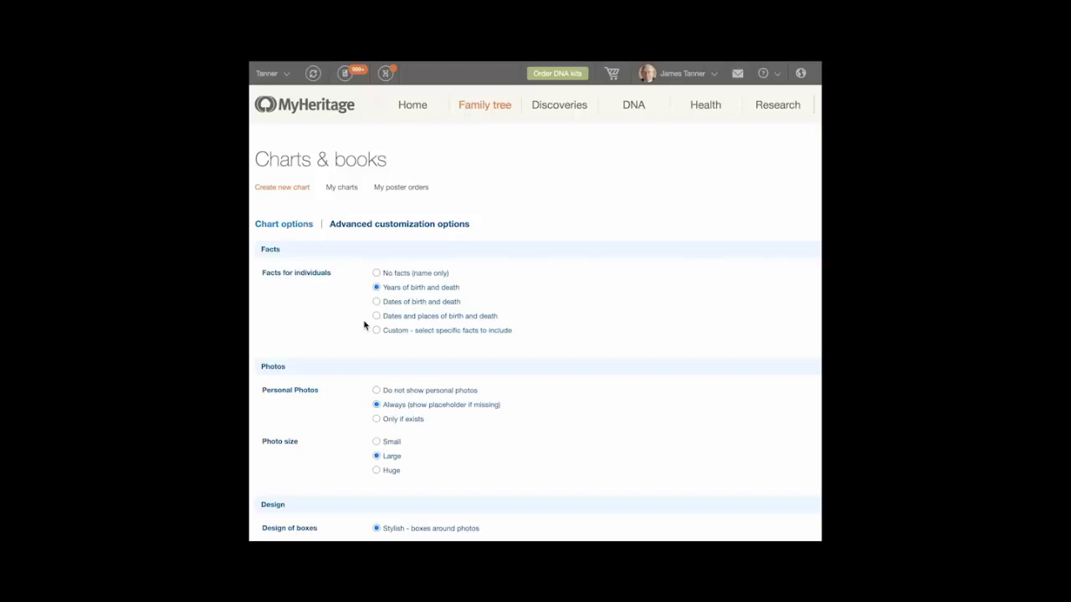
pyautogui.scroll(-2, 364, 326)
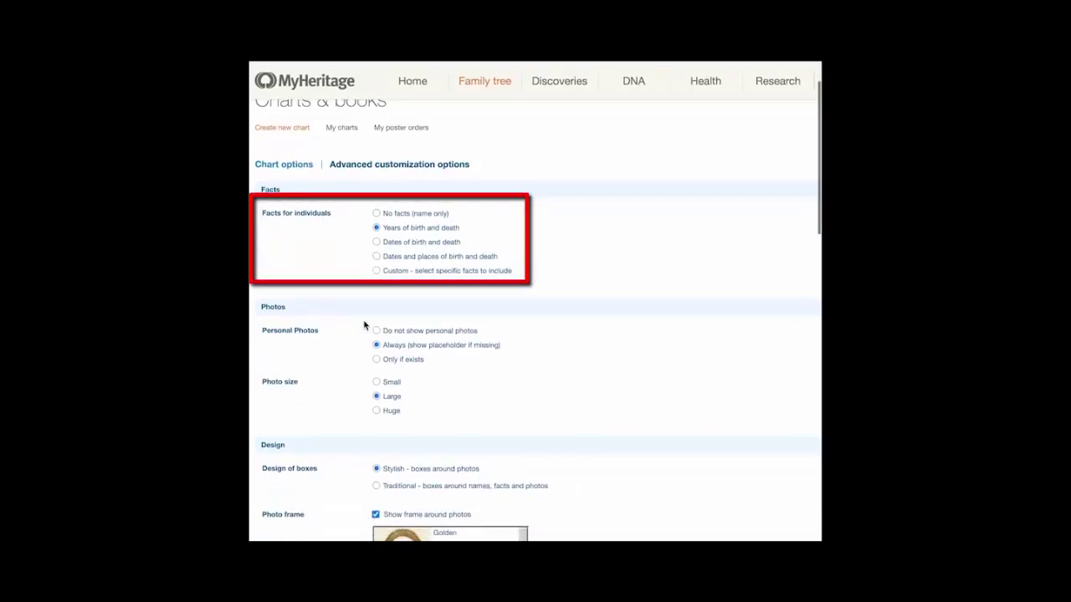
pyautogui.scroll(-1, 364, 325)
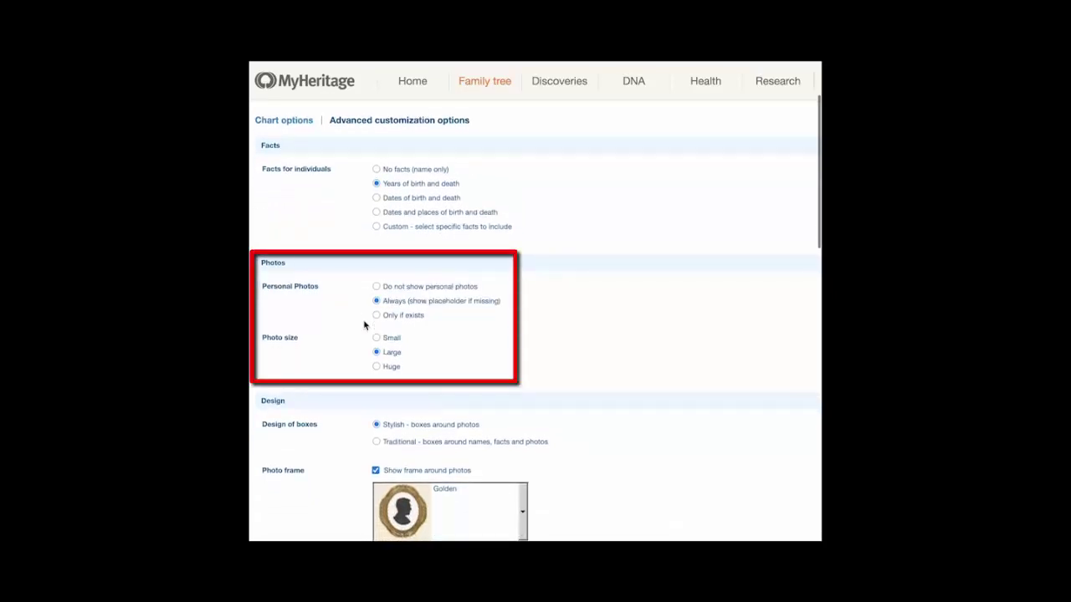
pyautogui.scroll(-1, 364, 325)
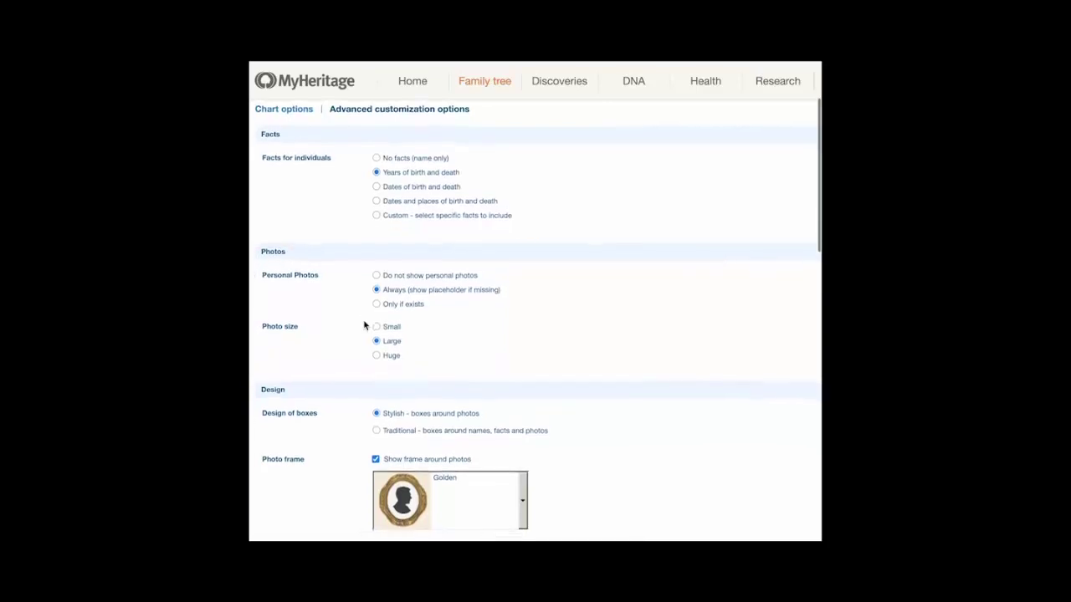
pyautogui.scroll(-1, 364, 325)
pyautogui.scroll(-1, 364, 325)
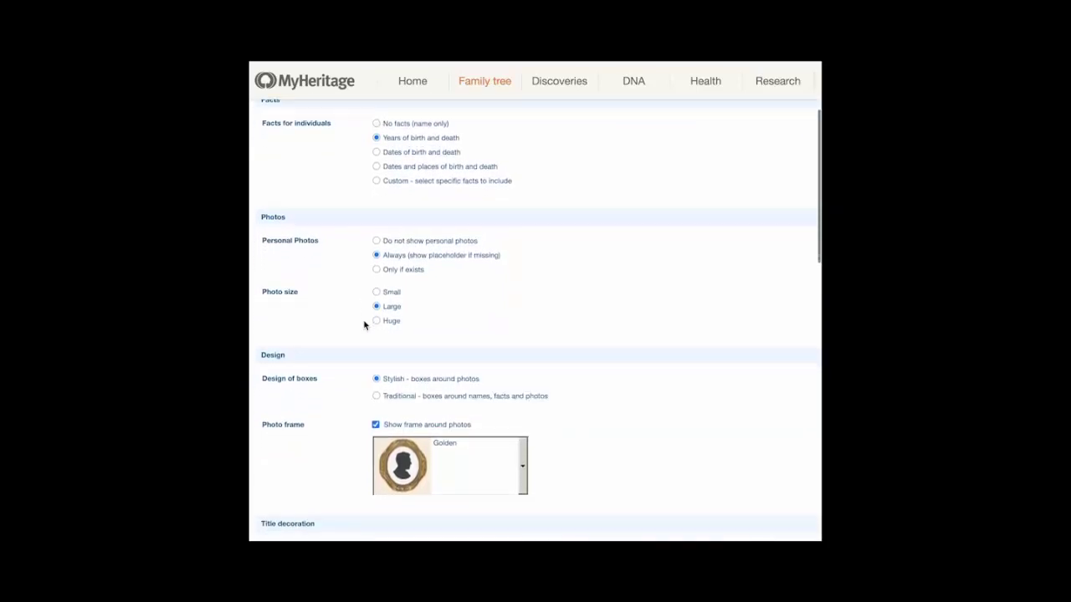
pyautogui.scroll(-3, 364, 326)
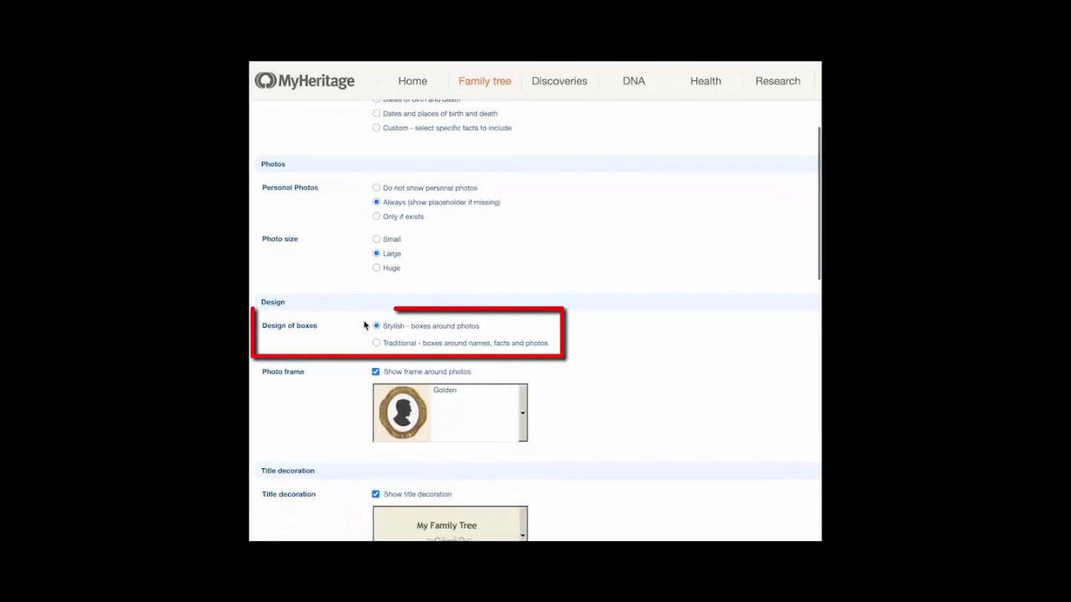
pyautogui.scroll(-2, 364, 326)
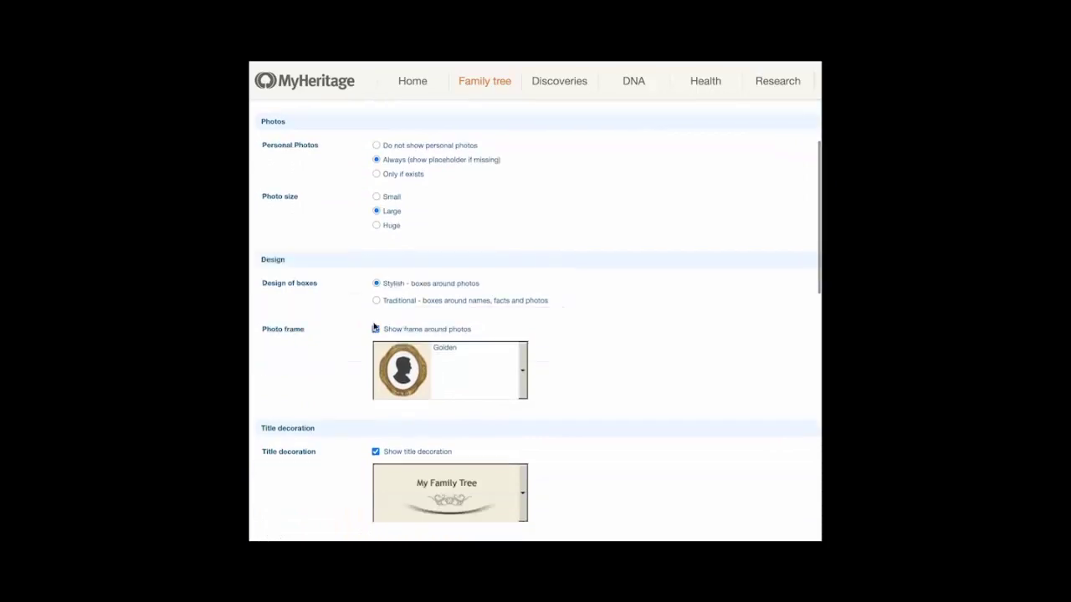
pyautogui.click(525, 377)
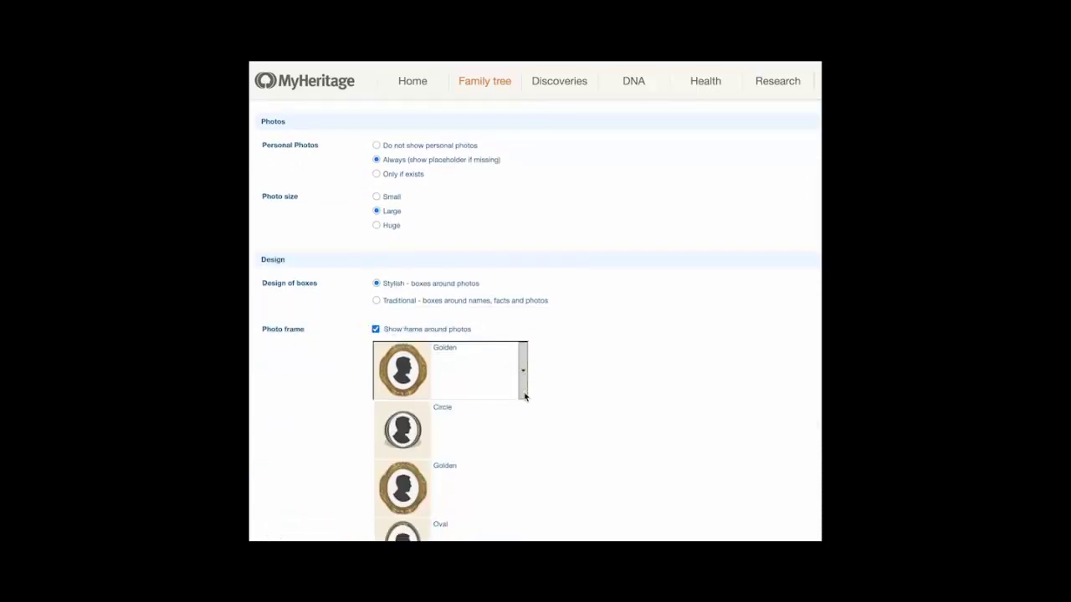
# - Set the chart title font to Medieva - New at size 38
pyautogui.scroll(-2, 520, 413)
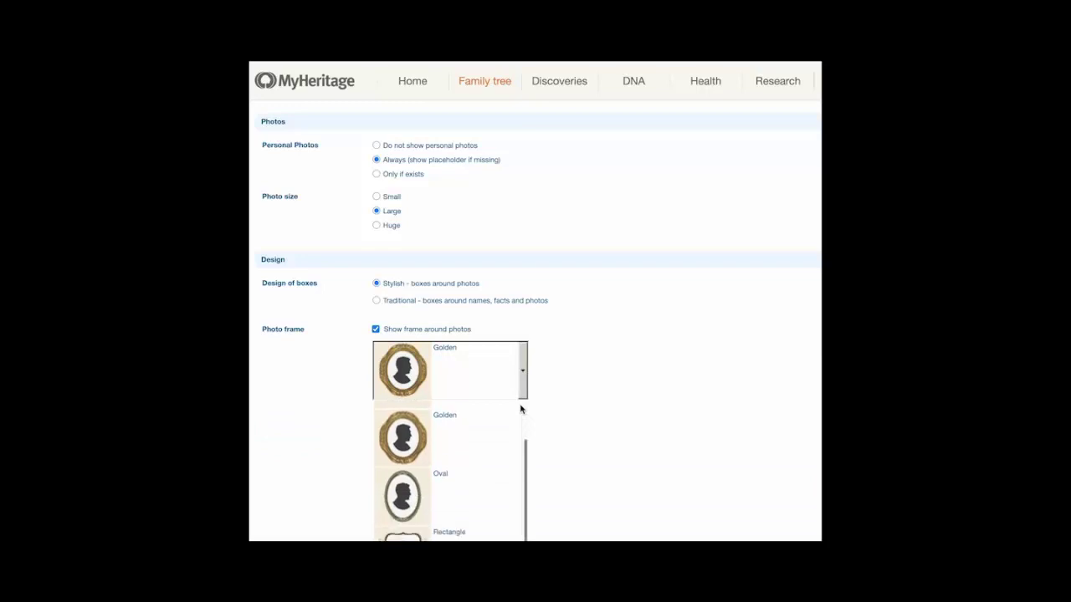
pyautogui.scroll(-3, 501, 452)
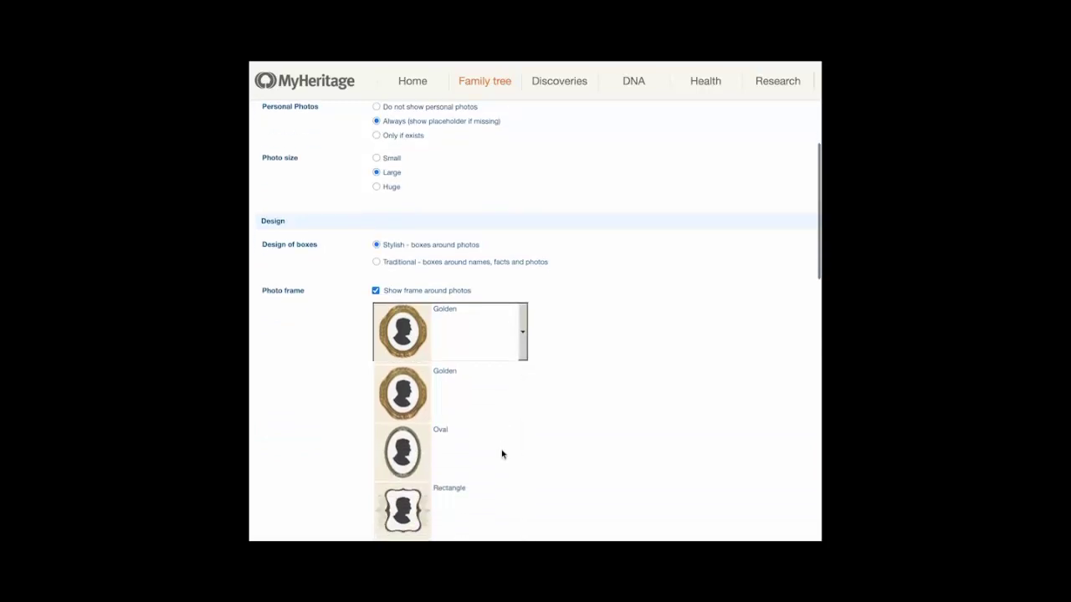
pyautogui.scroll(-10, 502, 452)
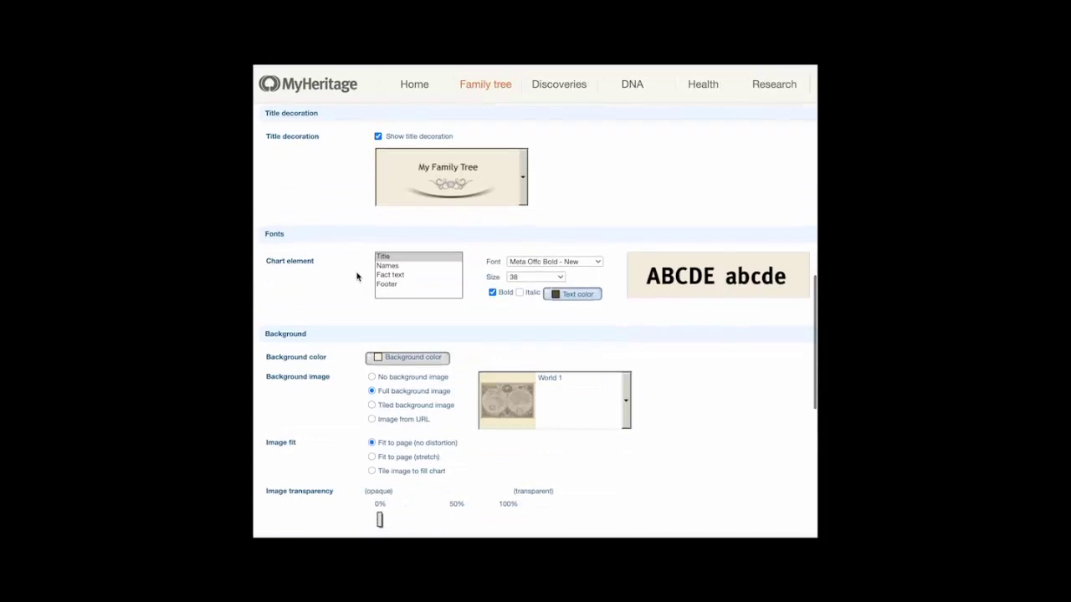
pyautogui.scroll(-1, 357, 277)
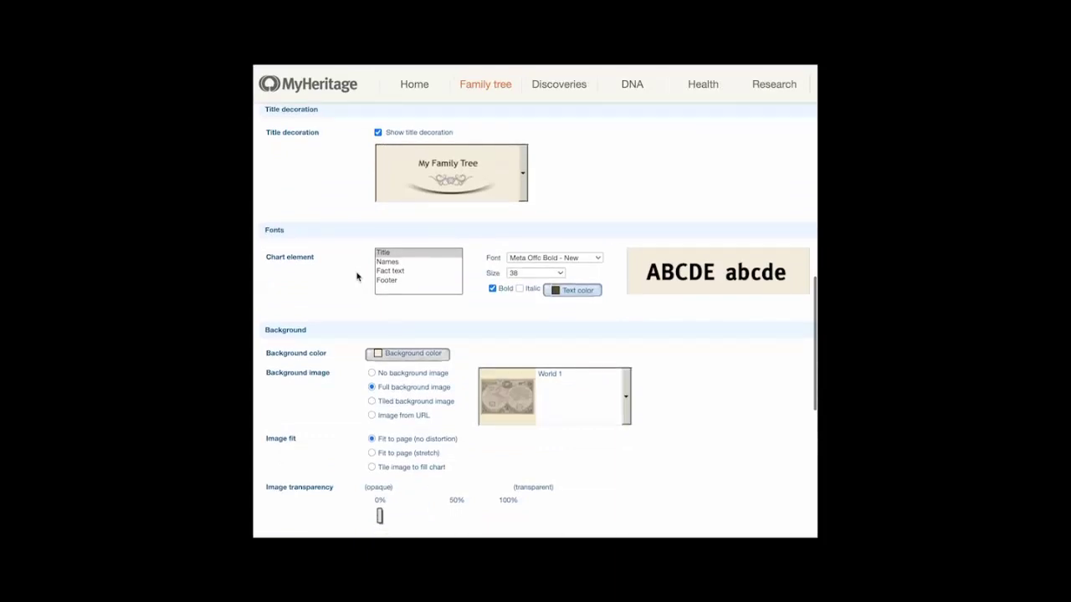
pyautogui.scroll(-1, 356, 277)
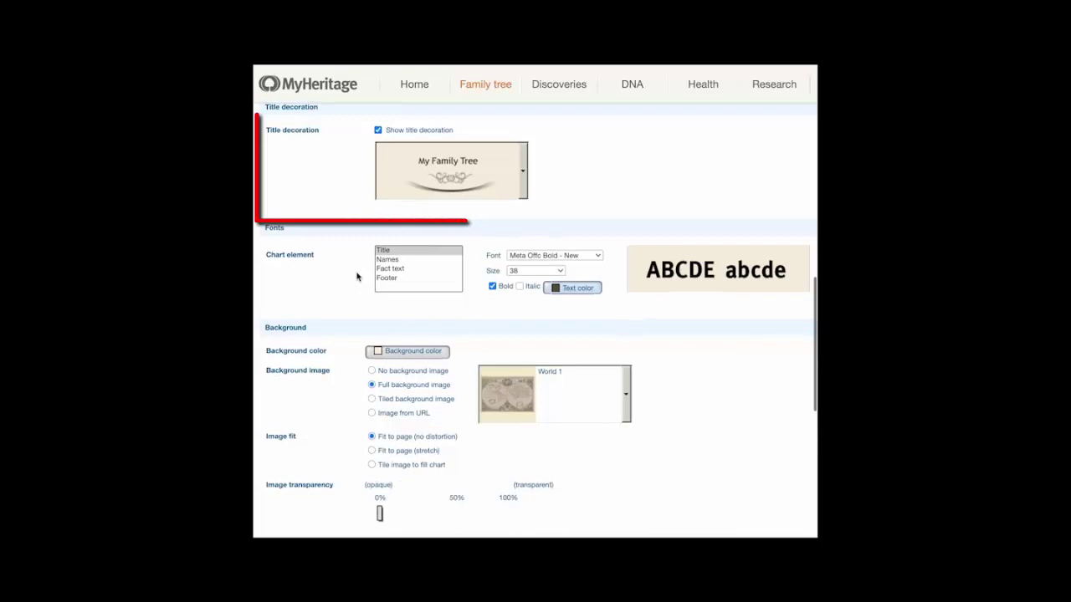
pyautogui.scroll(-1, 357, 277)
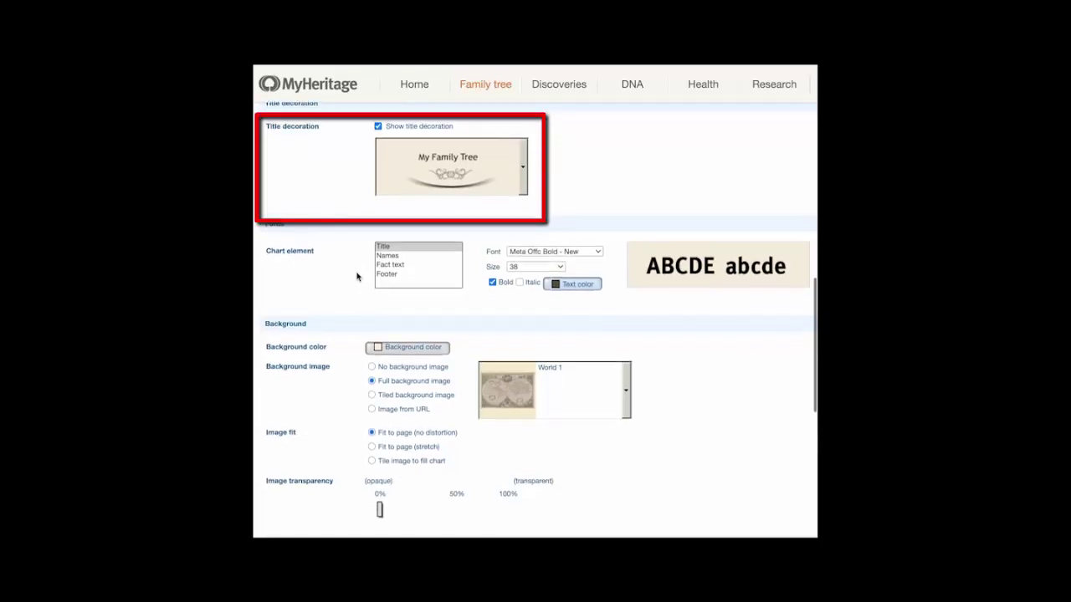
pyautogui.scroll(-1, 356, 276)
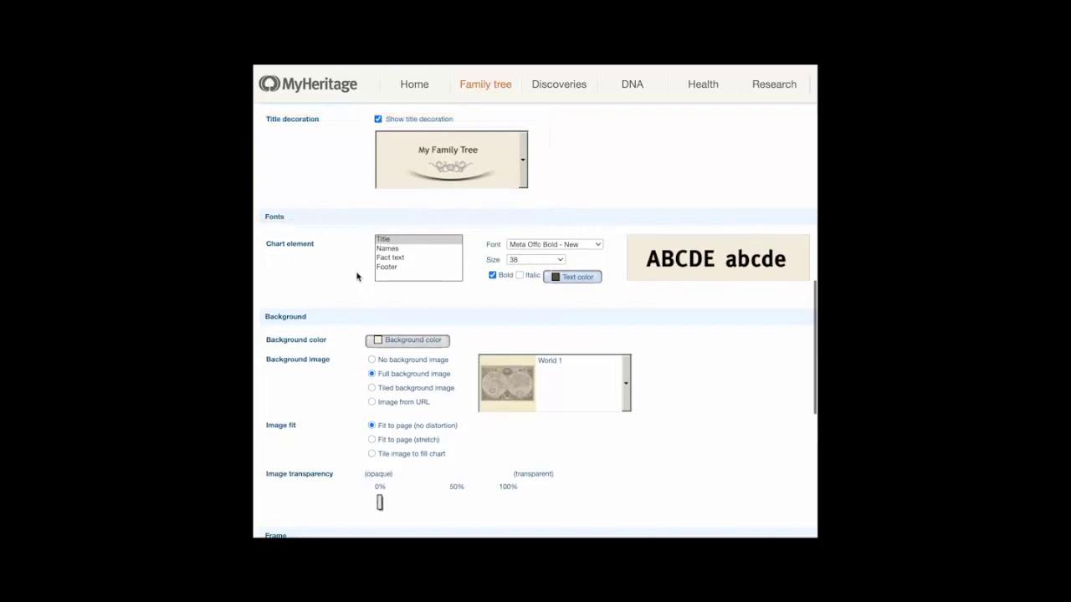
pyautogui.scroll(-1, 356, 277)
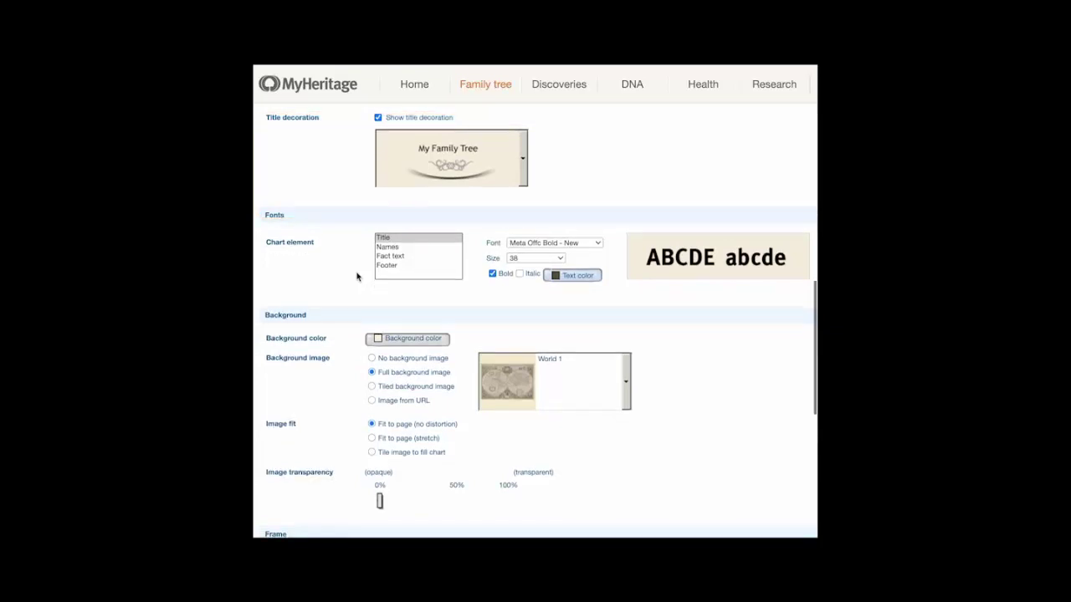
pyautogui.click(598, 244)
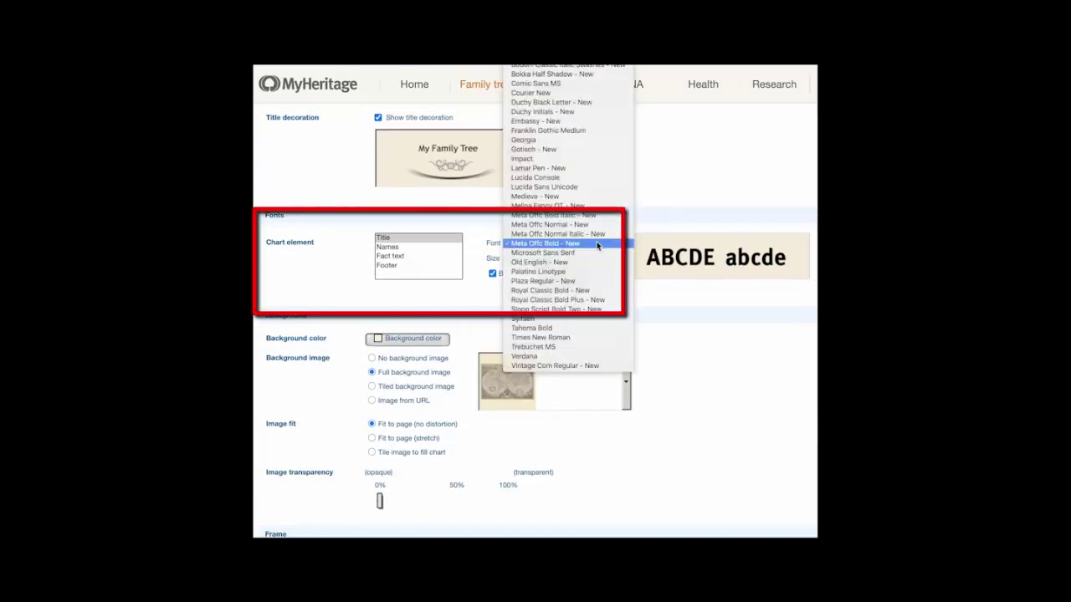
pyautogui.click(541, 263)
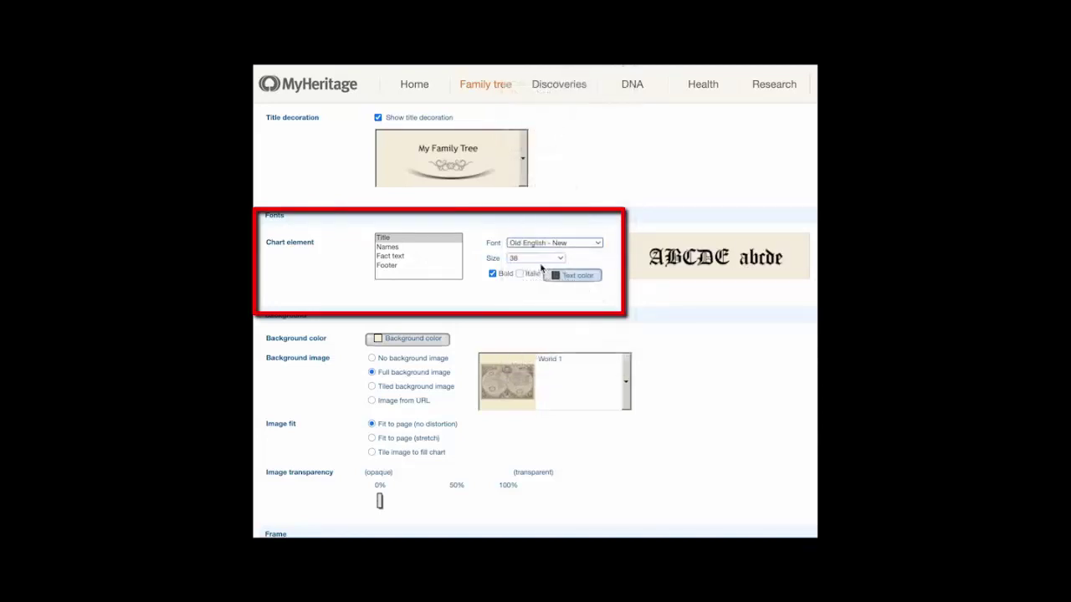
pyautogui.click(599, 243)
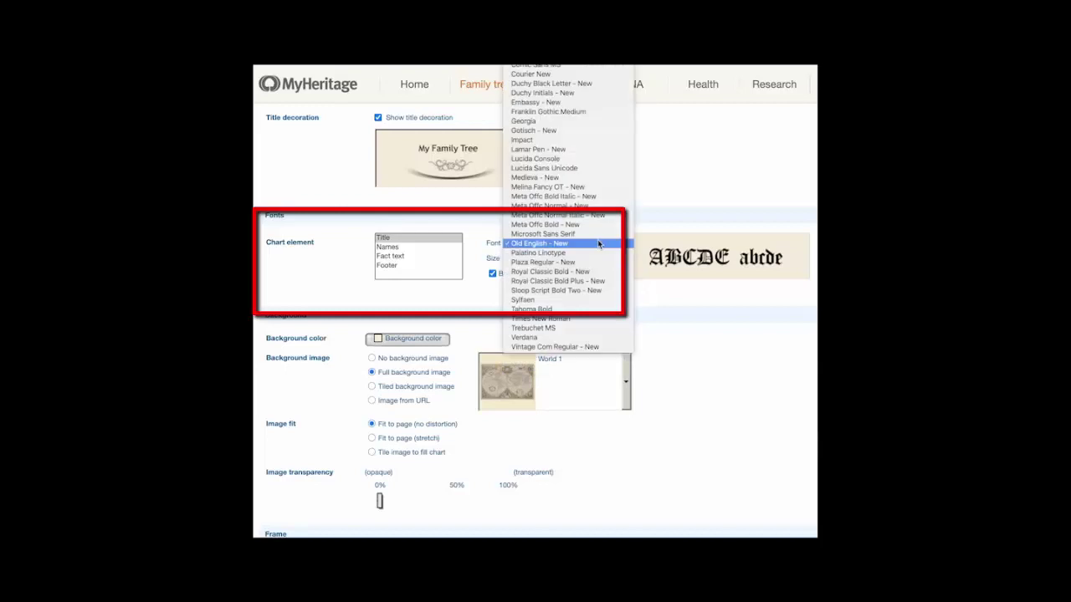
pyautogui.click(535, 178)
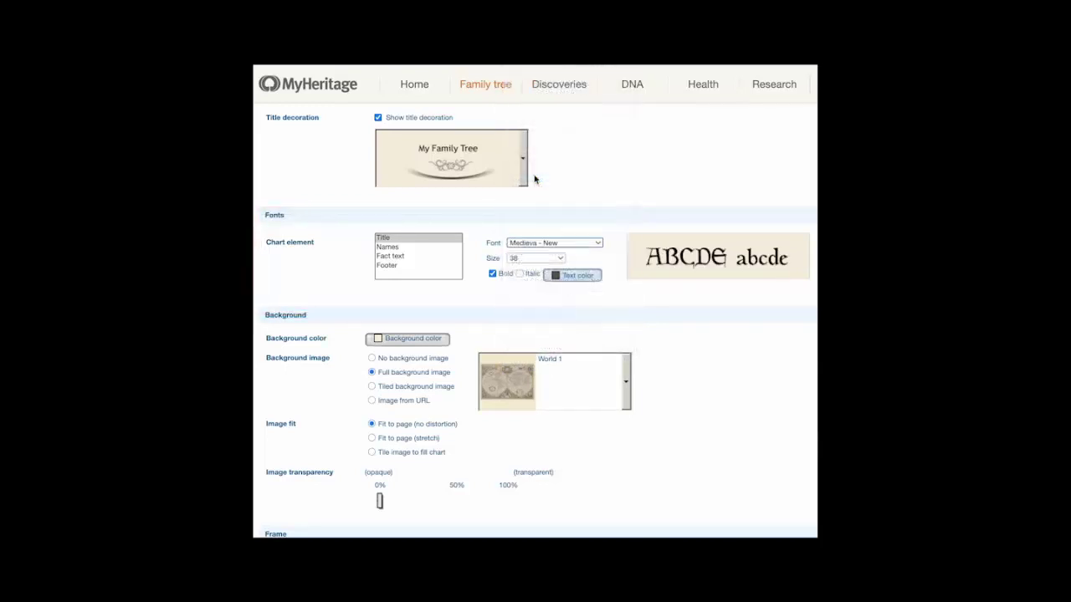
pyautogui.click(559, 257)
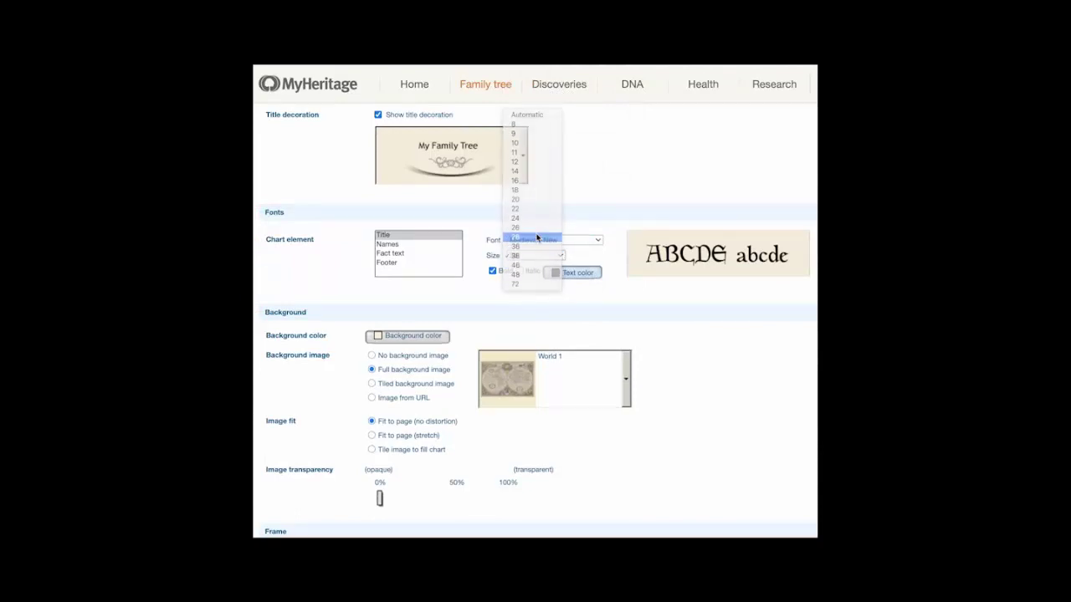
pyautogui.click(537, 238)
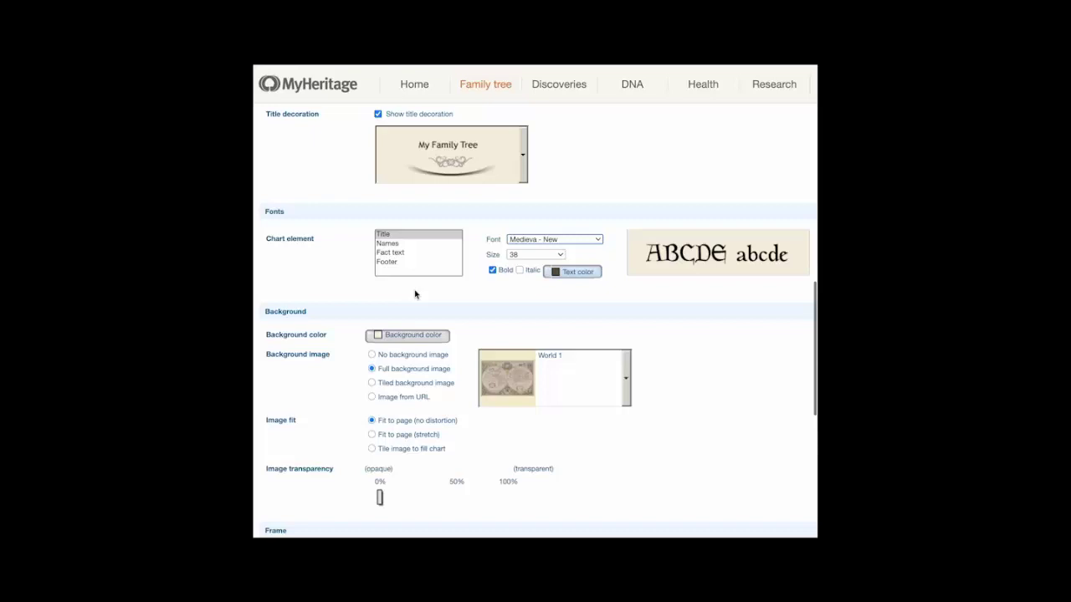
# - Use the Family image, not Gradient Blue, as a full background fitted without distortion
pyautogui.scroll(-2, 421, 265)
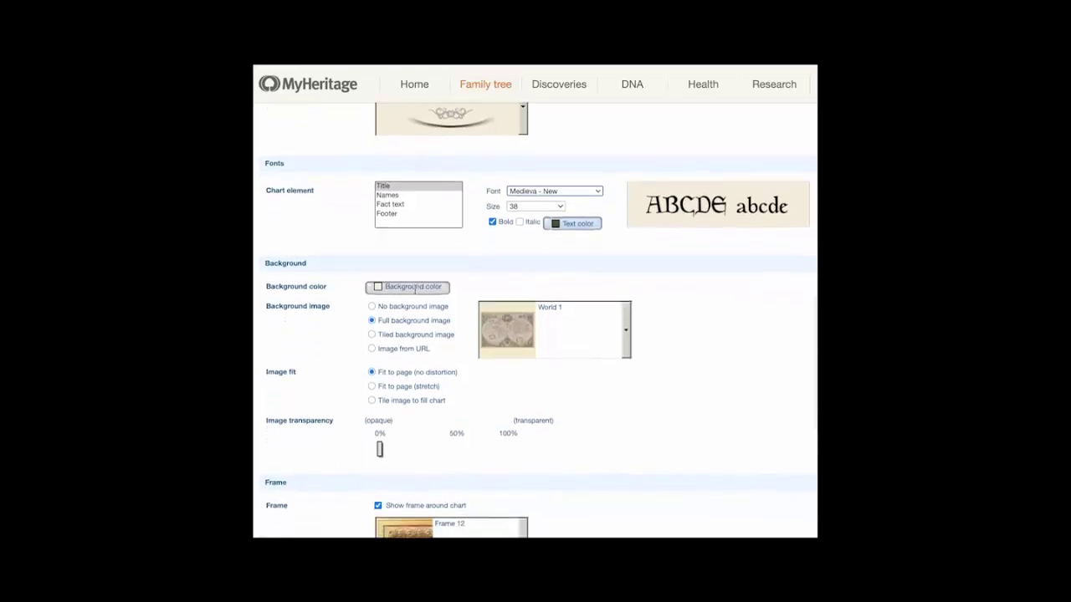
pyautogui.scroll(-2, 416, 289)
pyautogui.scroll(-1, 416, 293)
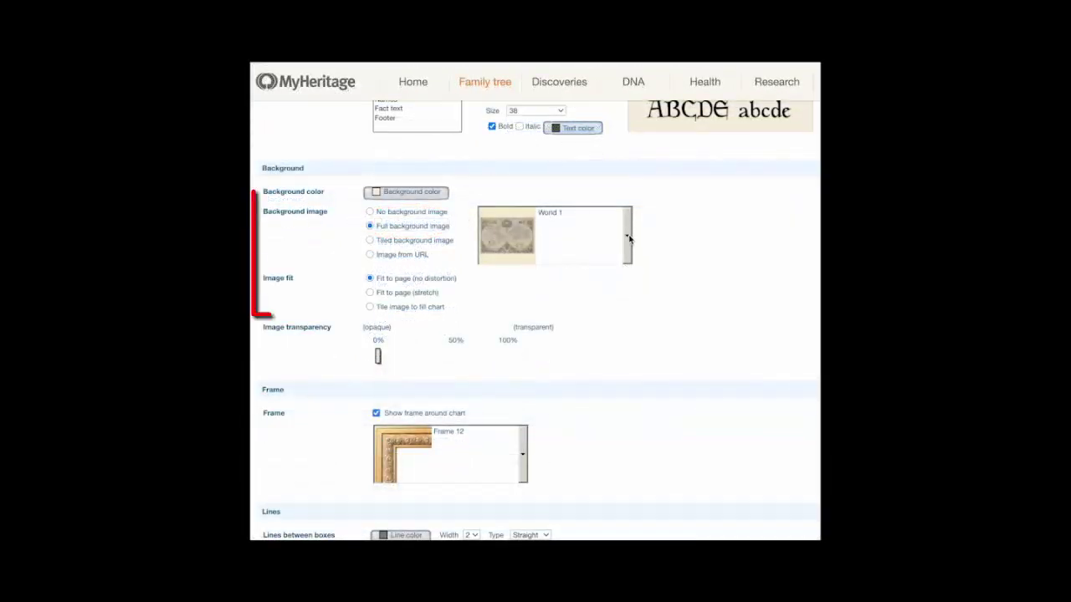
pyautogui.click(626, 239)
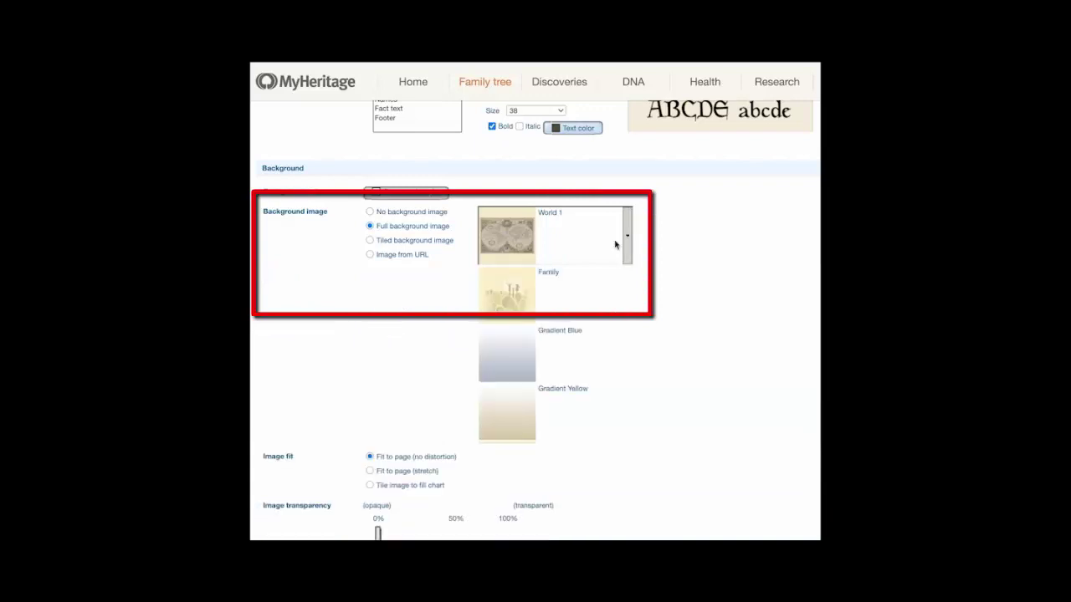
pyautogui.click(512, 353)
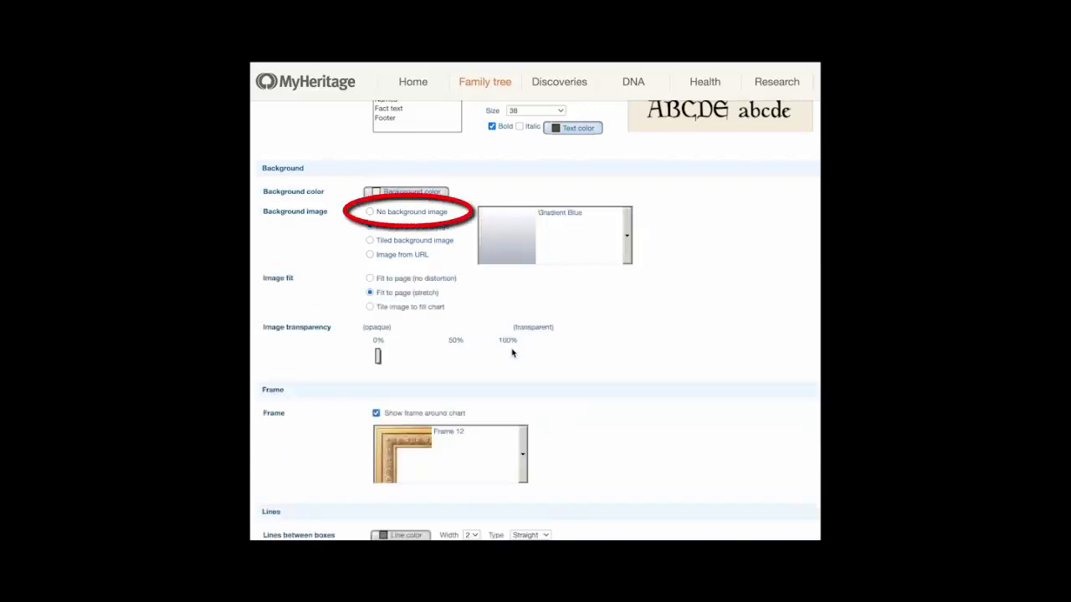
pyautogui.click(626, 238)
pyautogui.click(512, 298)
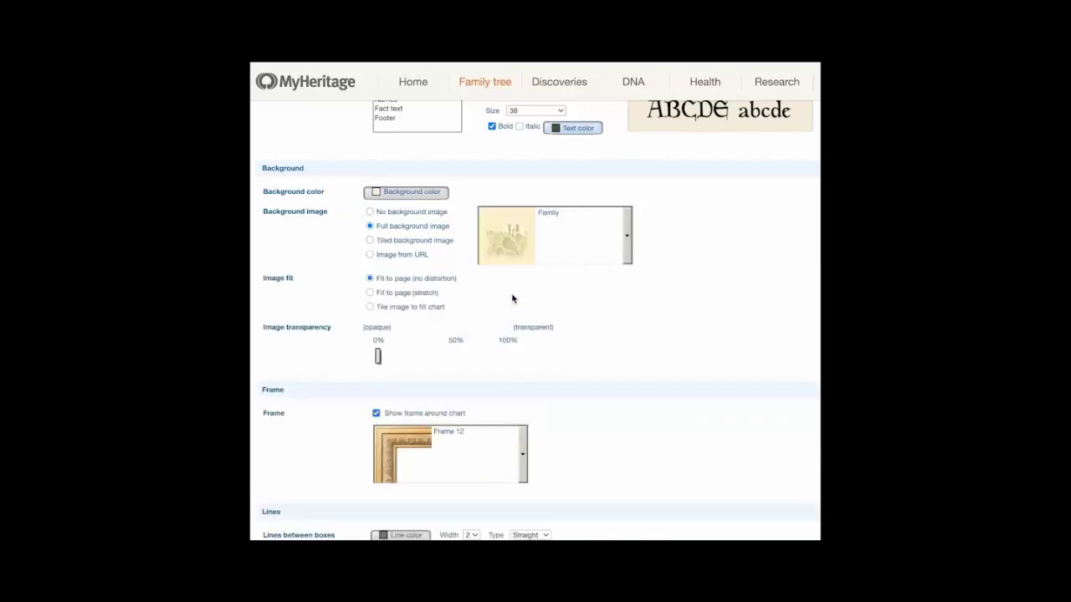
pyautogui.click(422, 242)
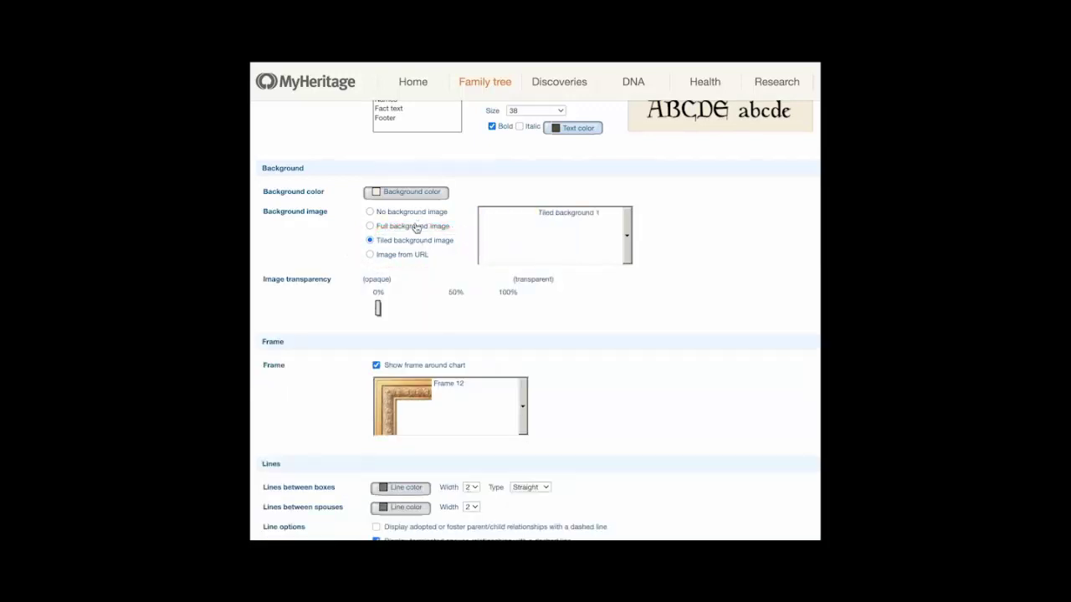
pyautogui.click(413, 226)
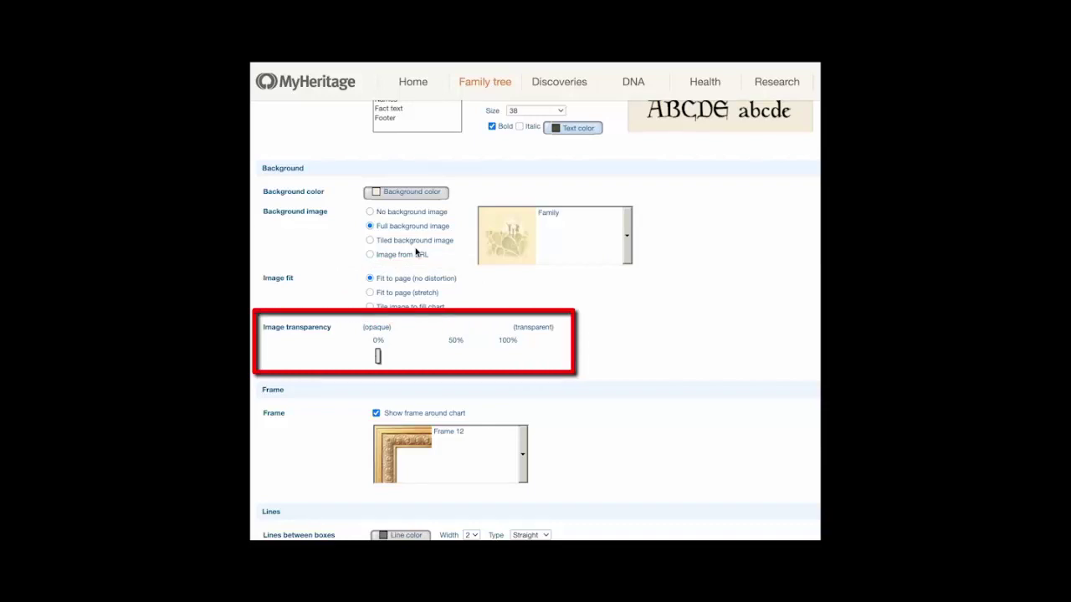
# - Choose Frame 6 from the frame list as the chart border
pyautogui.scroll(-3, 468, 276)
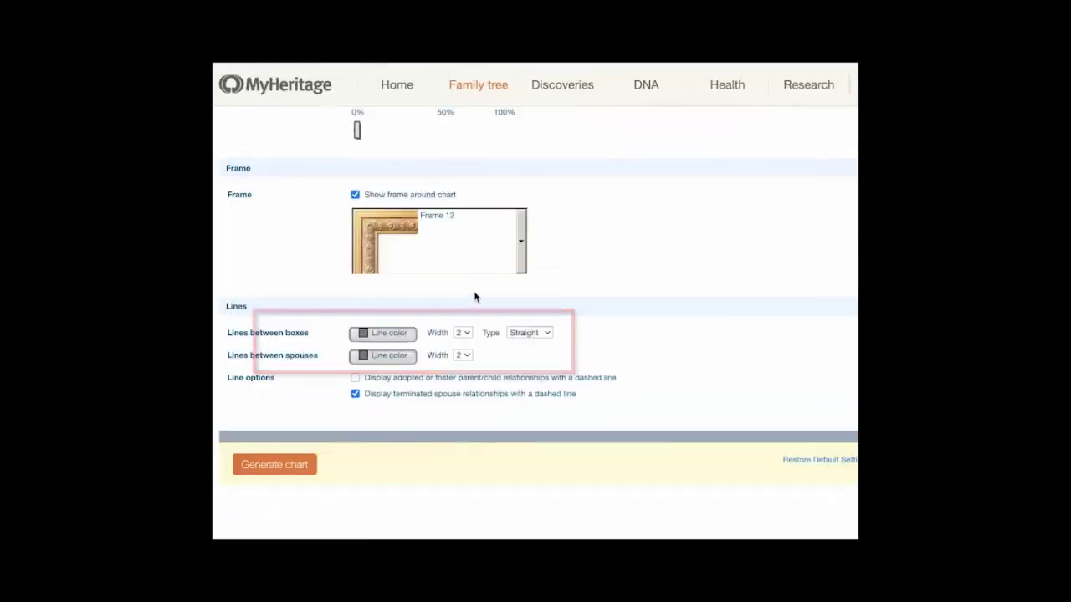
pyautogui.click(522, 242)
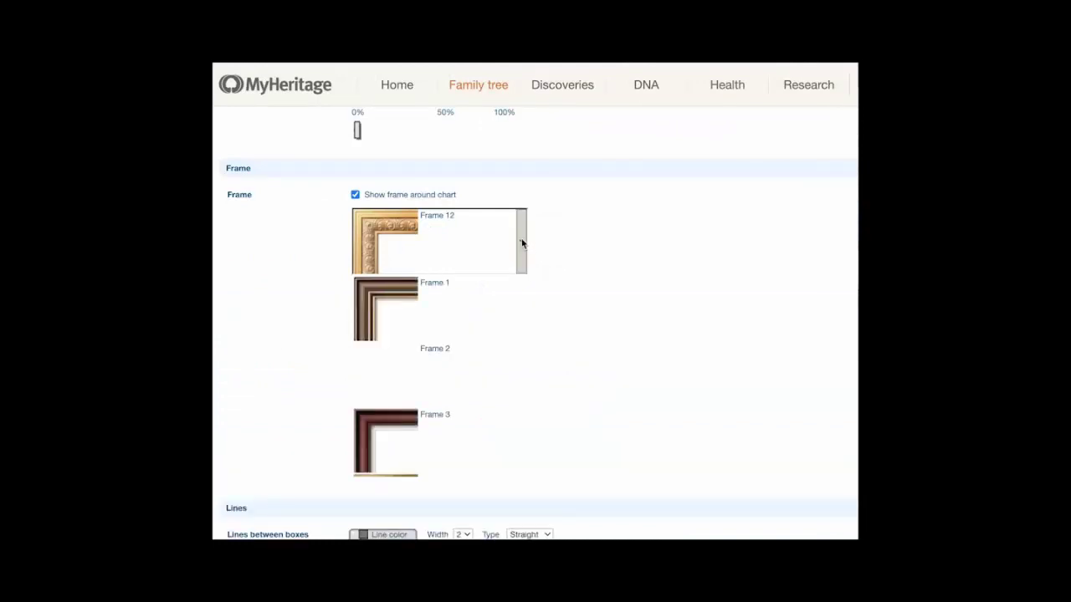
pyautogui.scroll(-5, 480, 296)
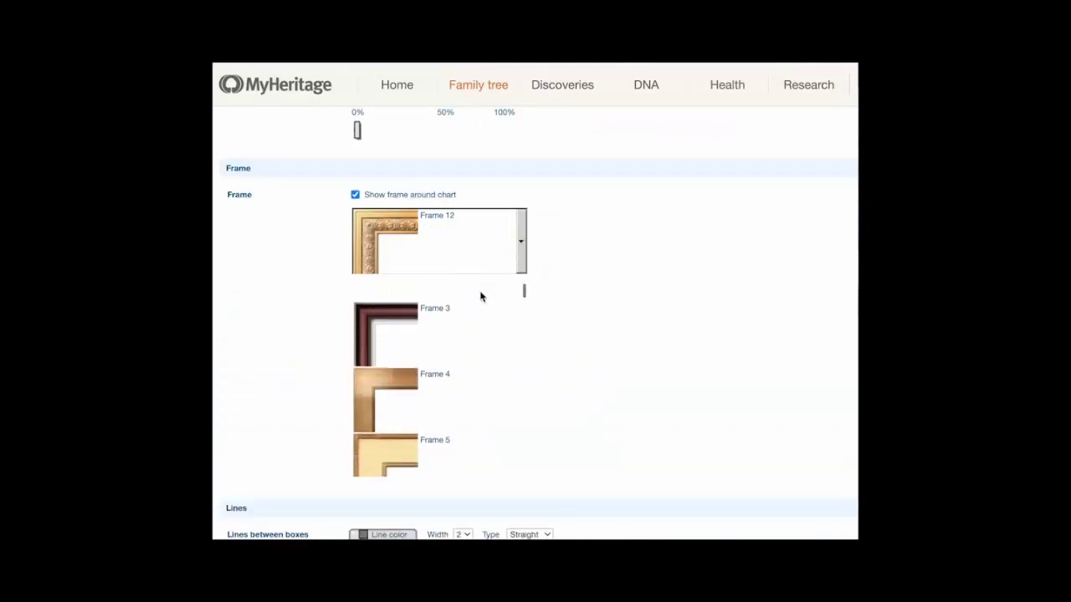
pyautogui.scroll(-2, 481, 296)
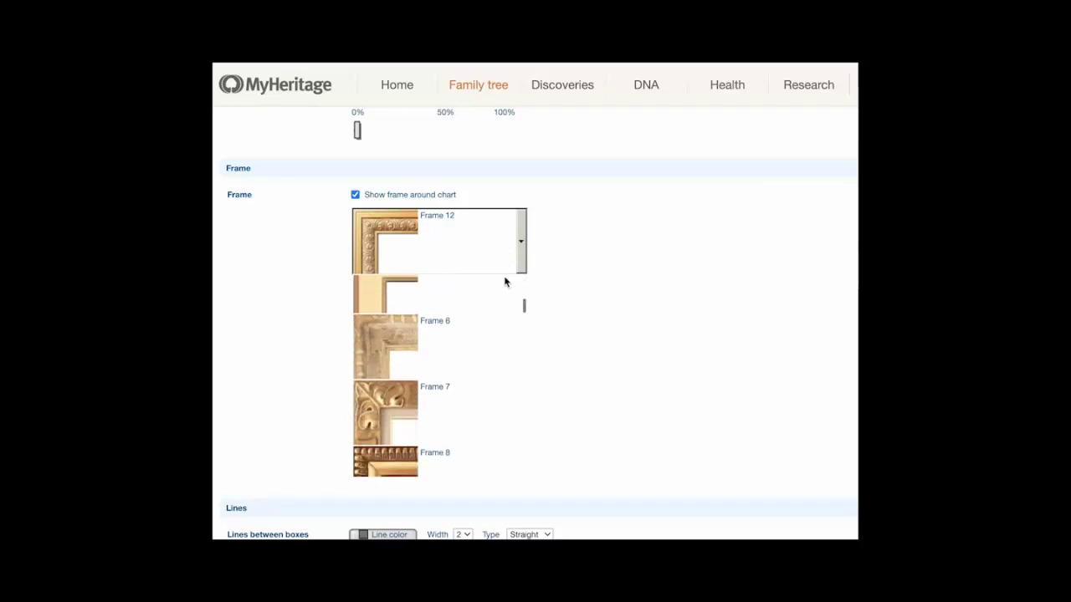
pyautogui.click(423, 322)
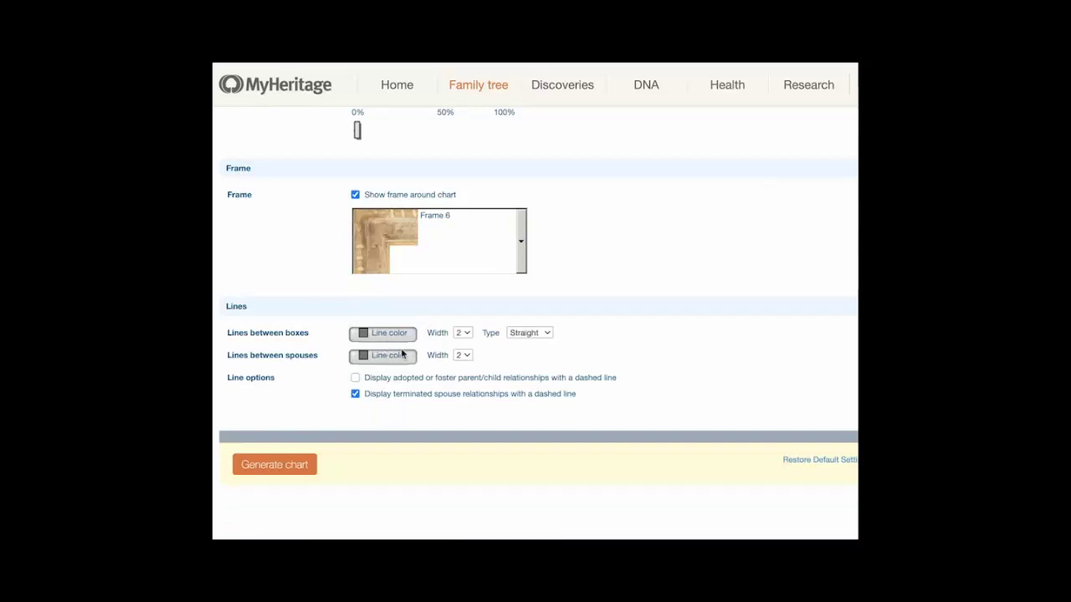
# - Make lines between boxes Diagonal, keeping box and spouse line widths at 2
pyautogui.click(465, 333)
pyautogui.click(462, 333)
pyautogui.click(546, 333)
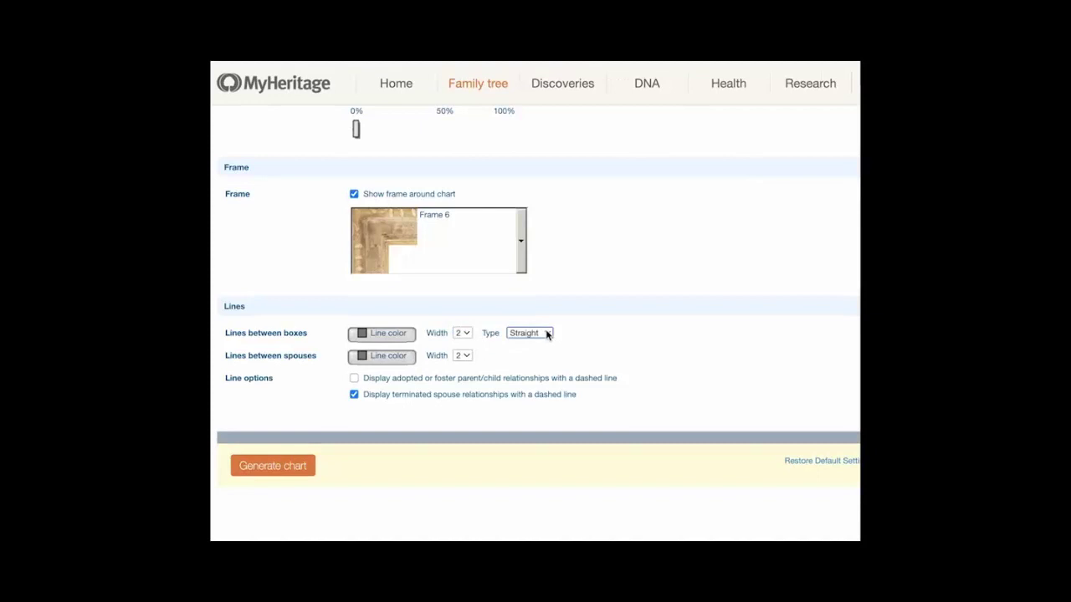
pyautogui.click(536, 345)
pyautogui.click(465, 358)
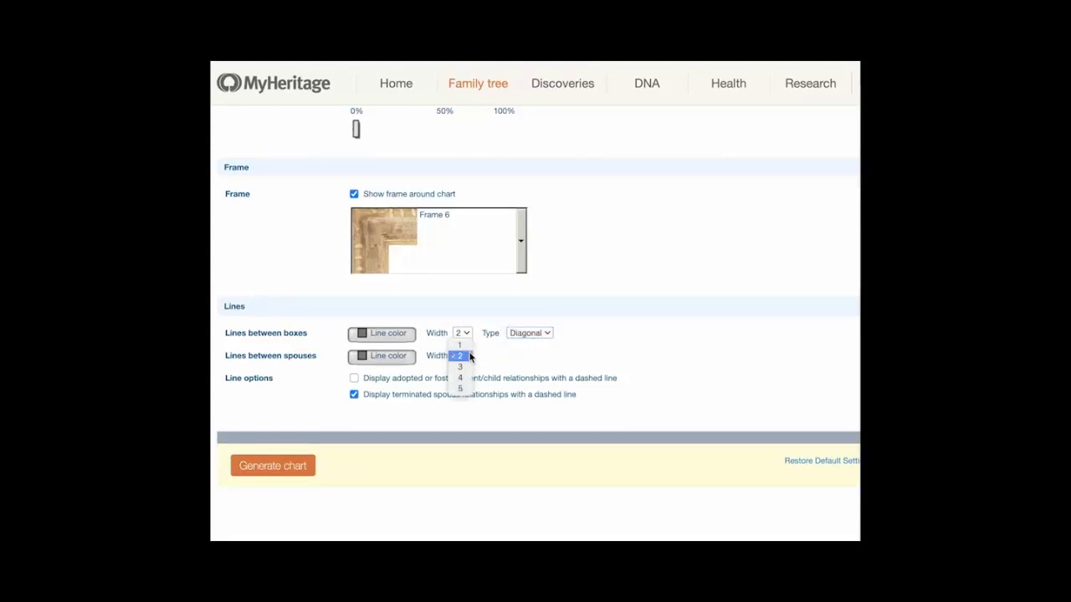
pyautogui.click(469, 358)
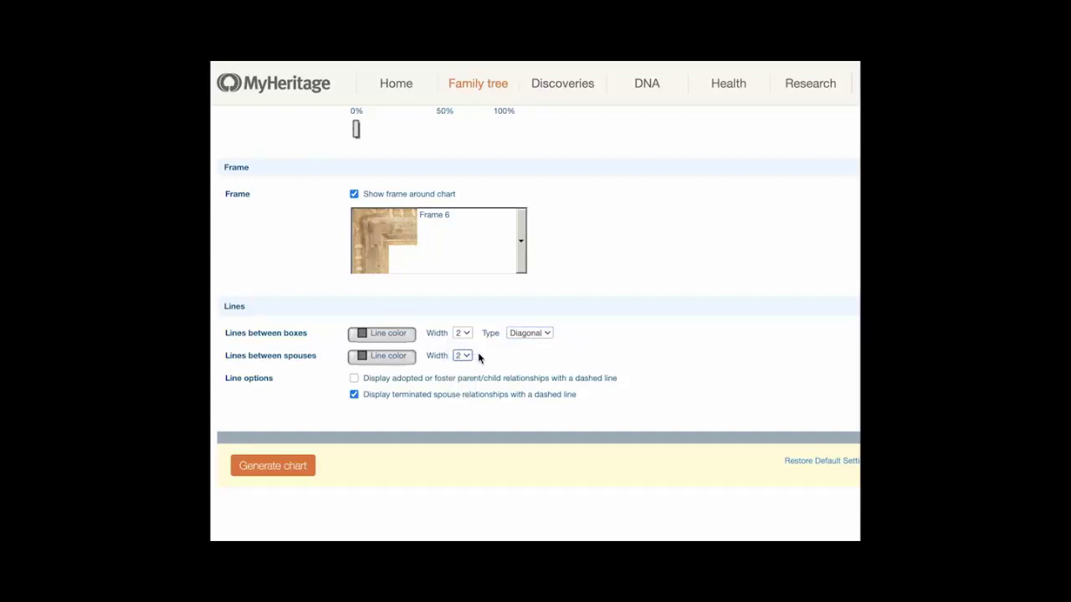
# - Turn off dashed lines for adopted/foster relationships and terminated spouses
pyautogui.click(410, 381)
pyautogui.click(410, 381)
pyautogui.click(408, 382)
pyautogui.click(408, 383)
pyautogui.click(392, 399)
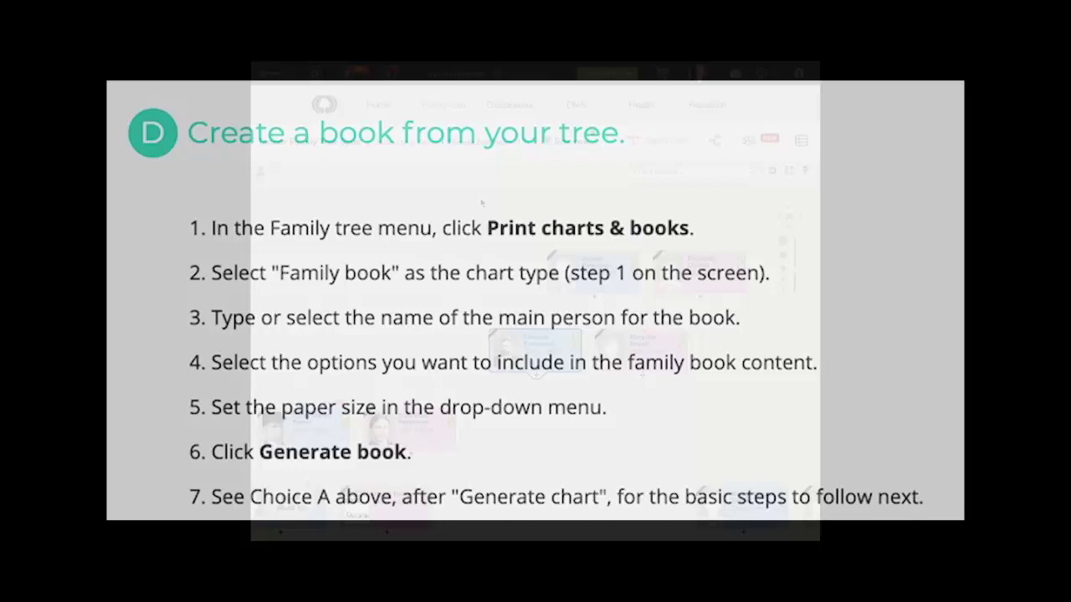
# - Go from the Family tree menu's More options to the Print charts & books page
pyautogui.moveTo(441, 107)
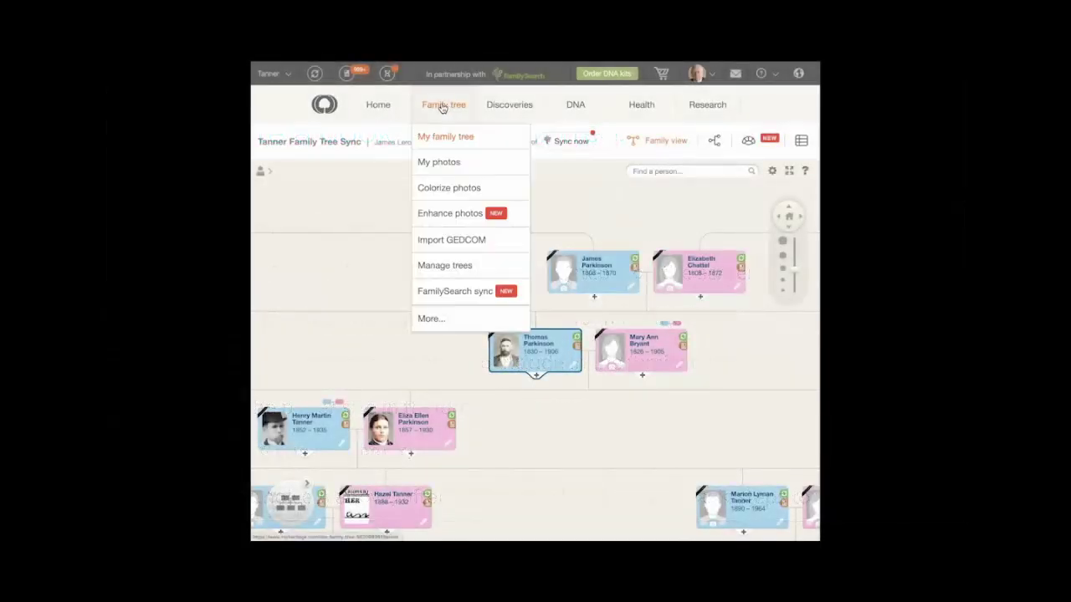
pyautogui.click(432, 320)
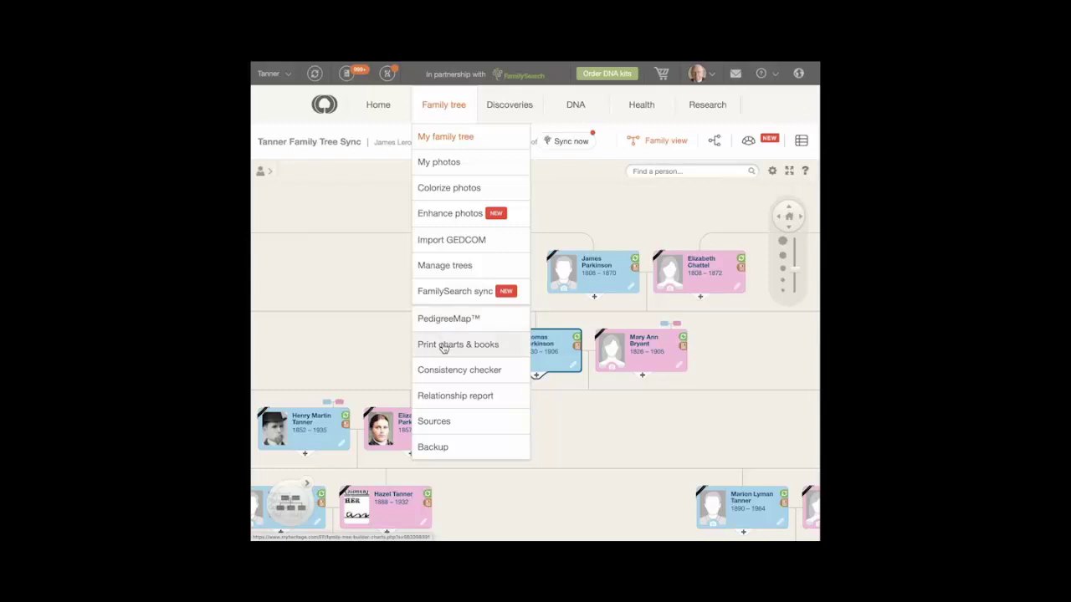
pyautogui.click(443, 345)
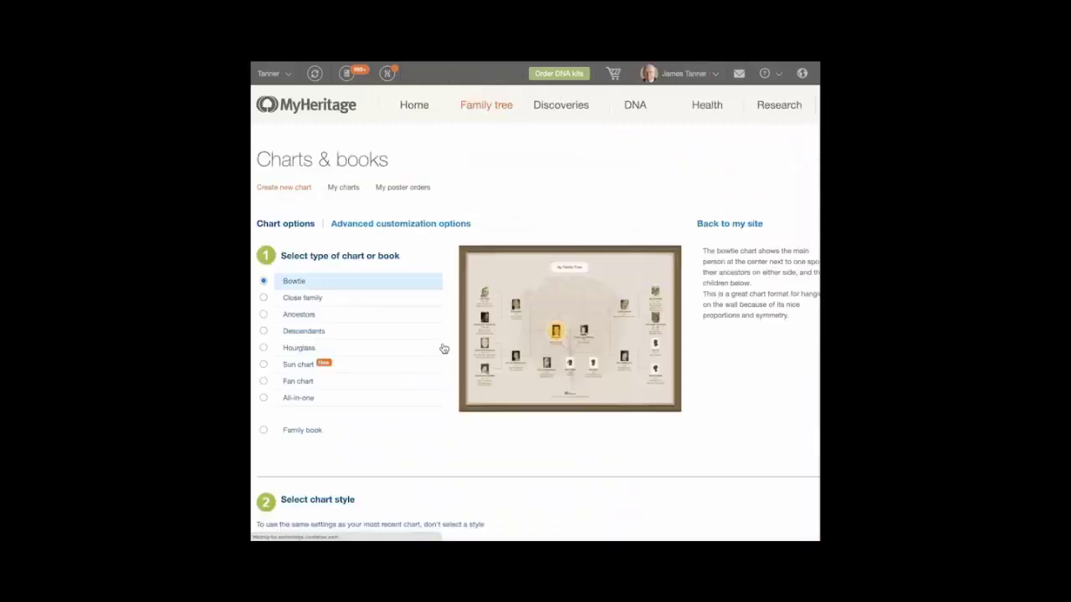
# - Choose Family book as the type and change its paper size from A4 to Letter
pyautogui.click(298, 430)
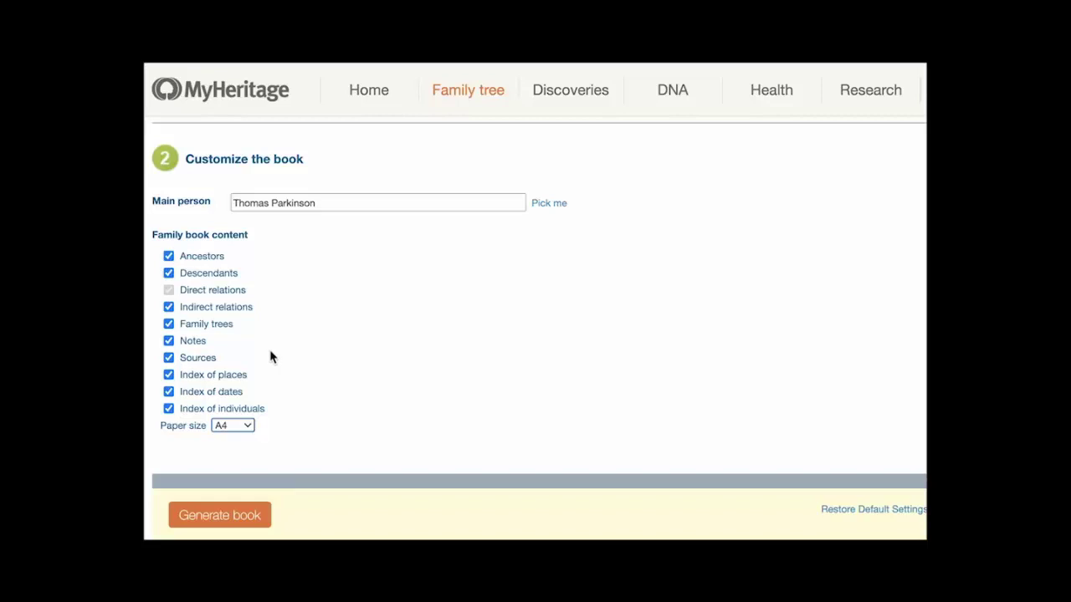
pyautogui.click(249, 427)
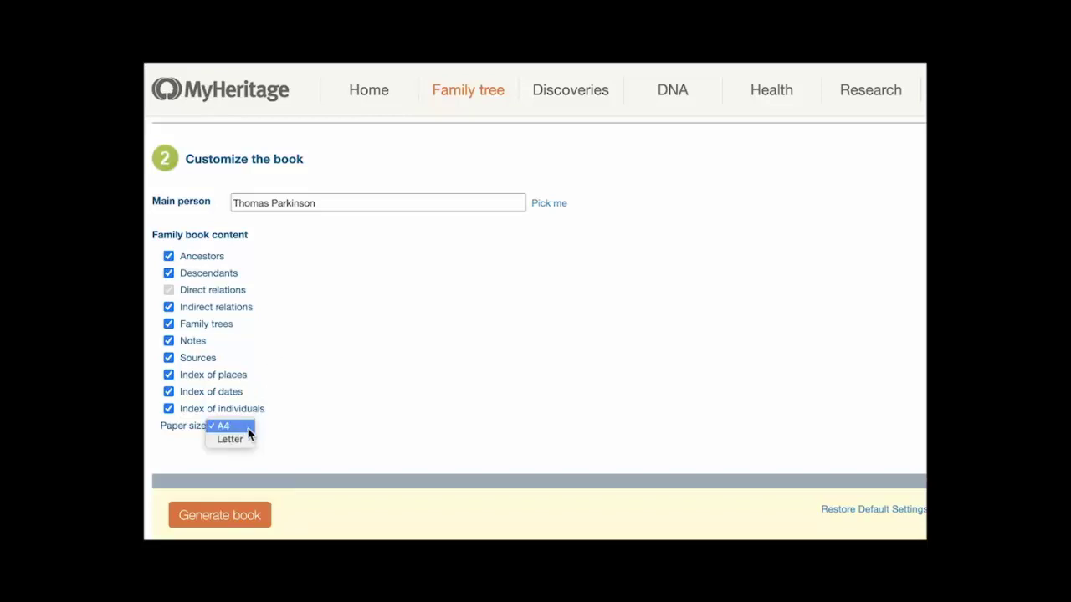
pyautogui.click(244, 439)
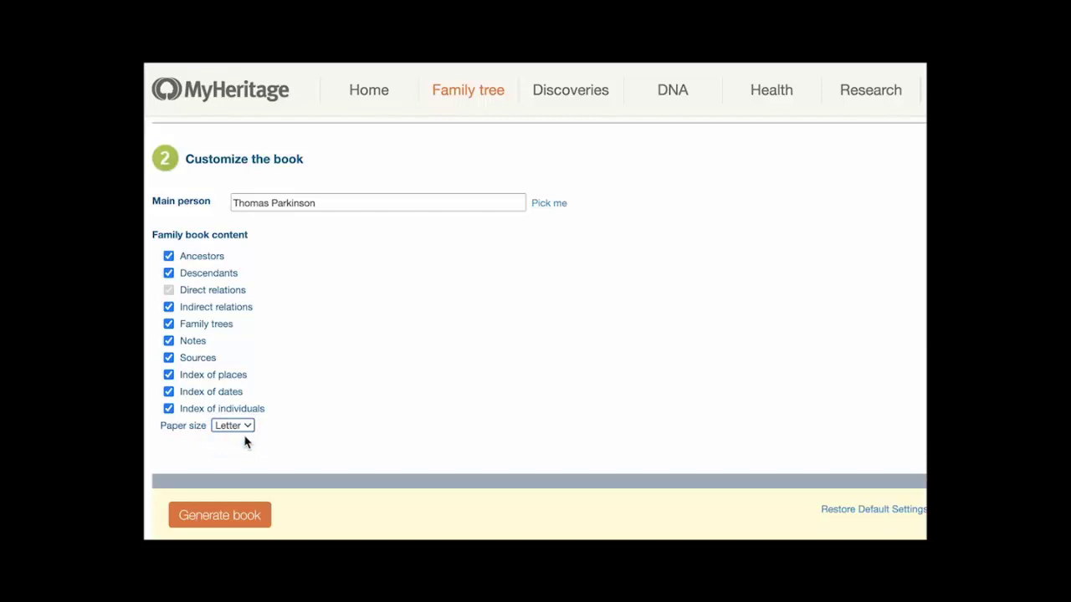